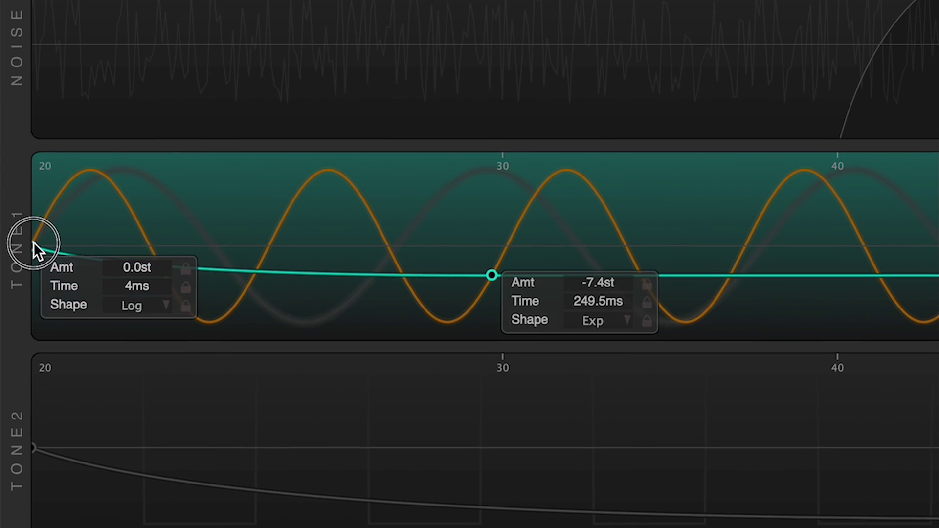
Reshape the start of Tone 1's pitch envelope by raising its first point, and raise the input gate threshold.
drag(33, 242, 122, 149)
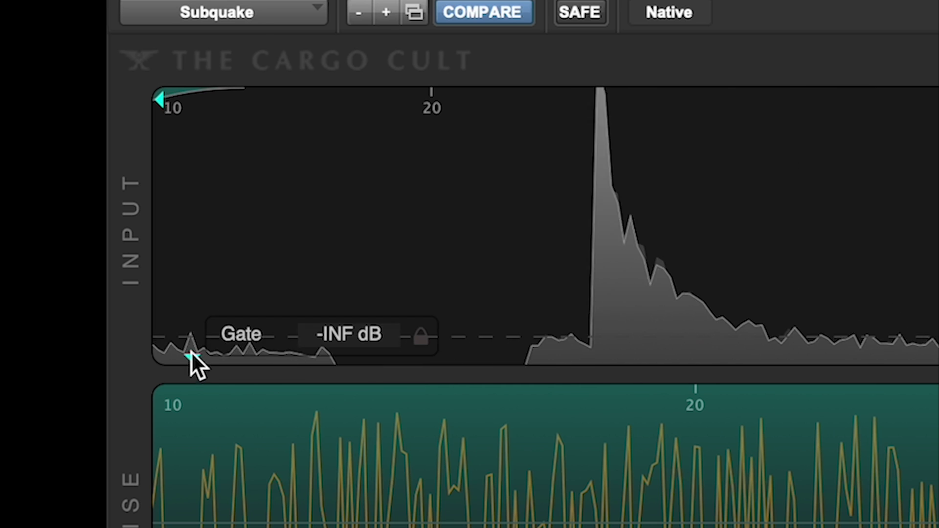
drag(65, 148, 63, 128)
drag(187, 283, 186, 265)
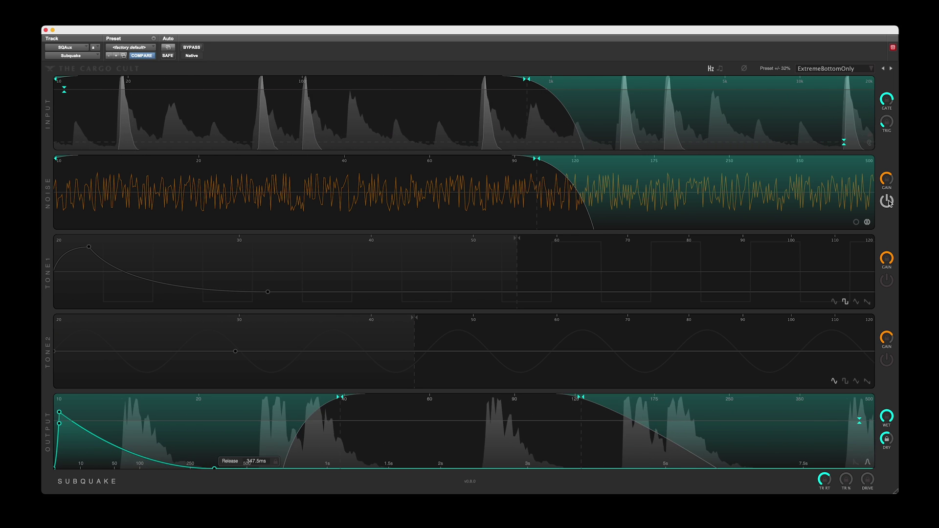
Toggle the noise generator and switch on the Tone 1 generator.
click(887, 201)
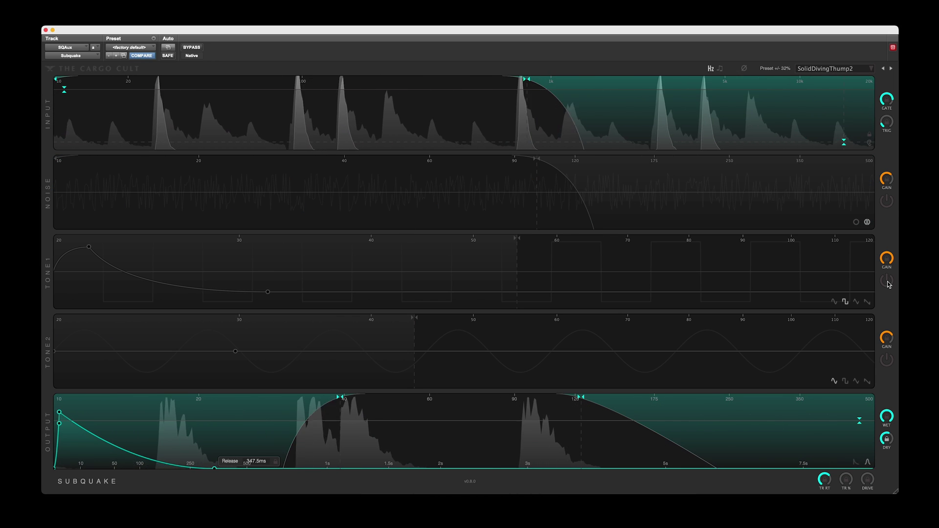
click(888, 283)
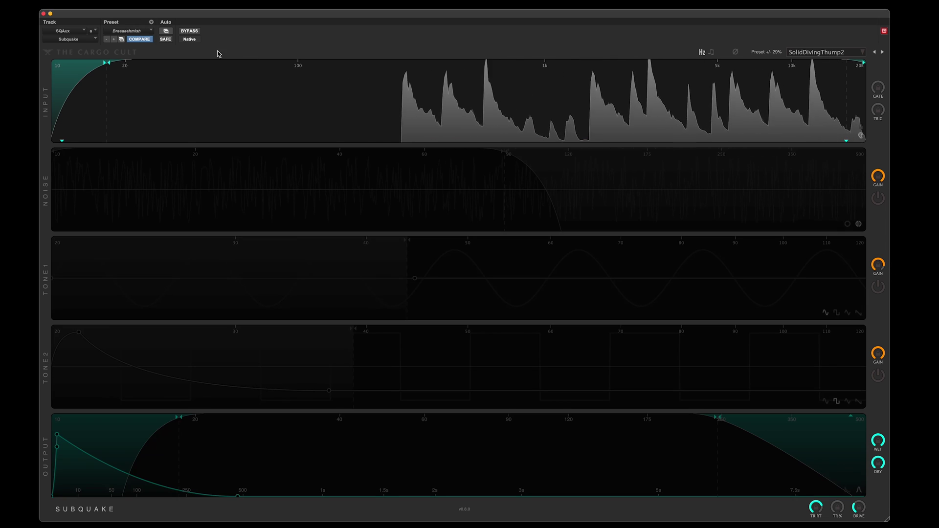
Raise the input gate threshold and lower the input low-pass filter cutoff to about 279 Hz.
drag(60, 140, 68, 88)
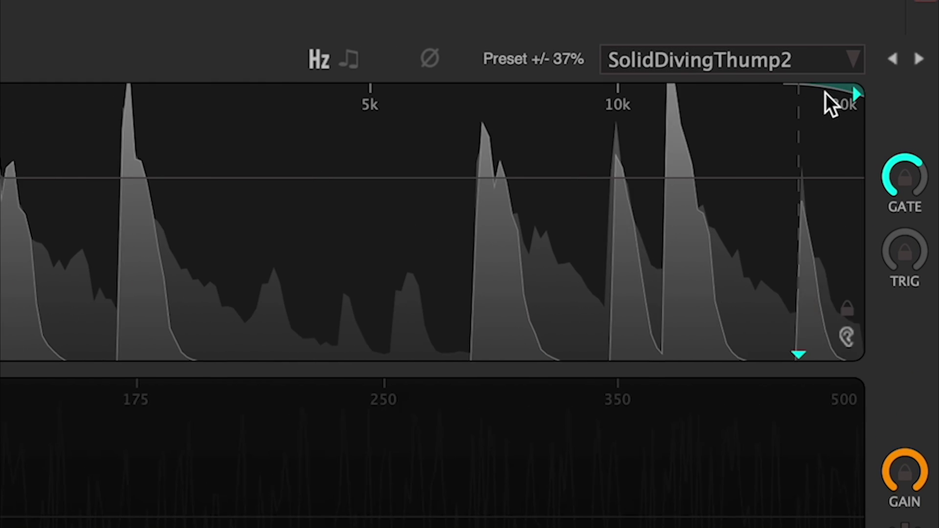
drag(853, 88, 17, 94)
drag(197, 92, 404, 73)
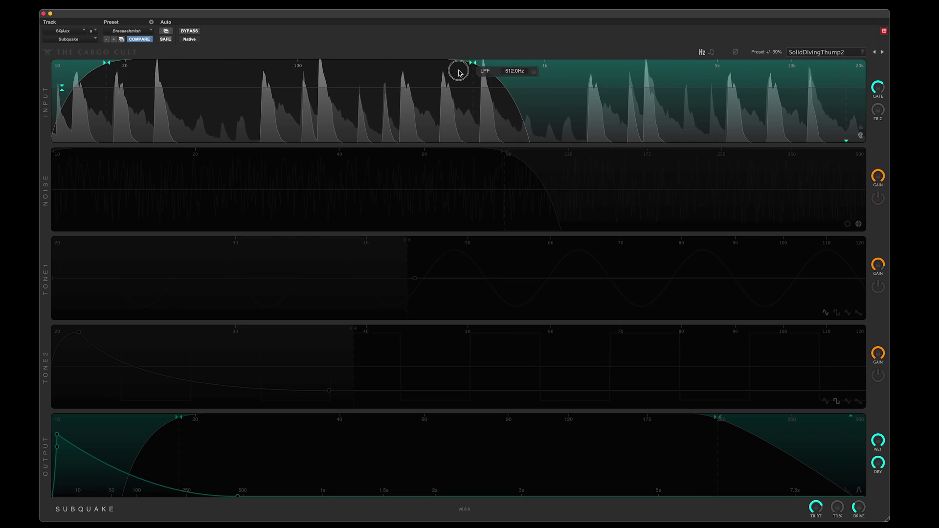
Switch on the noise generator and lower the output's dry level.
click(878, 198)
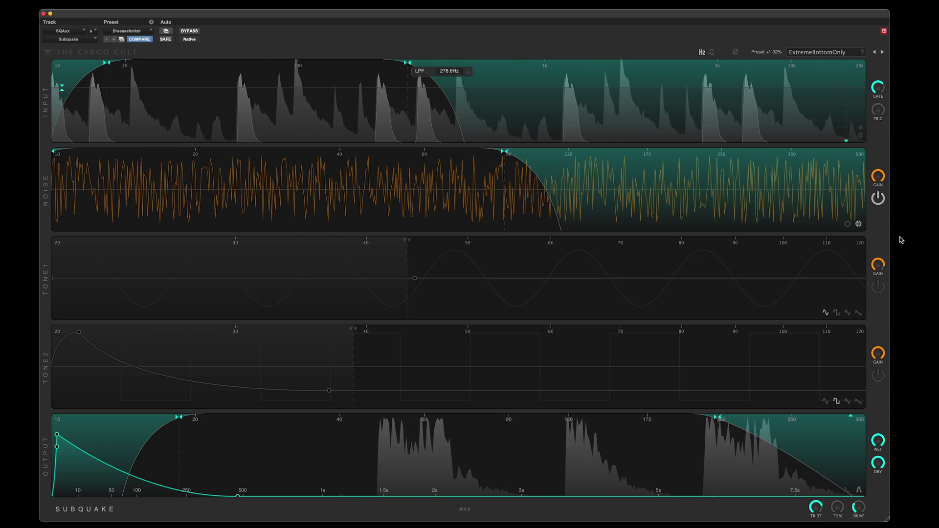
drag(878, 463, 878, 499)
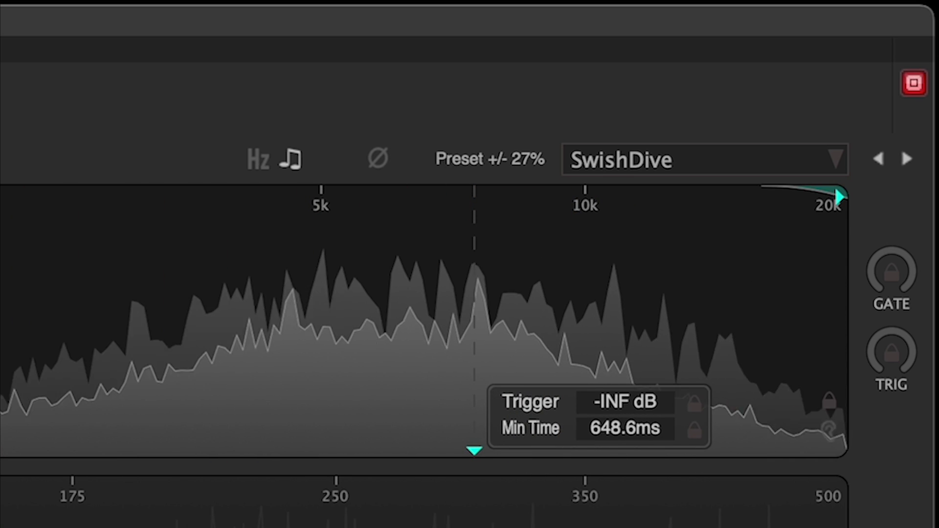
Raise the input trigger threshold to about -34.7 dB and vary its minimum time between 485.3 ms and shorter values.
drag(473, 449, 453, 302)
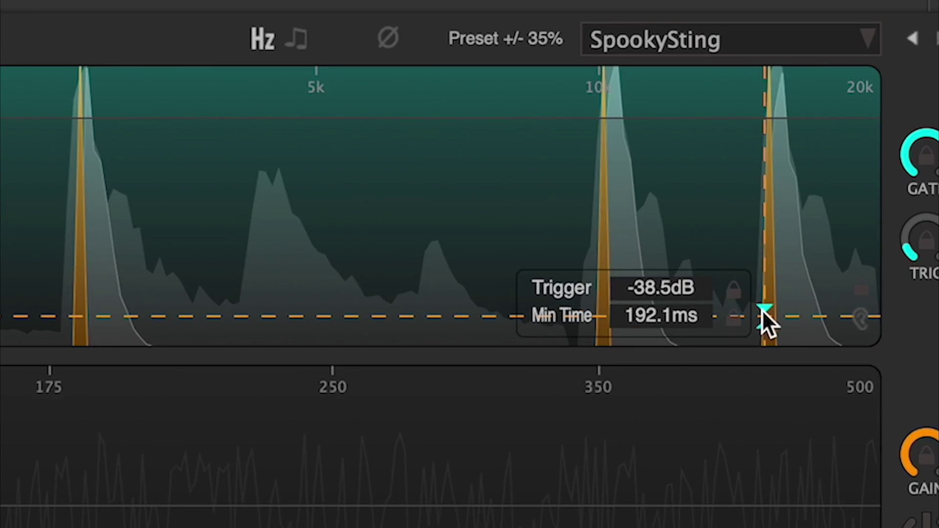
drag(843, 142, 797, 138)
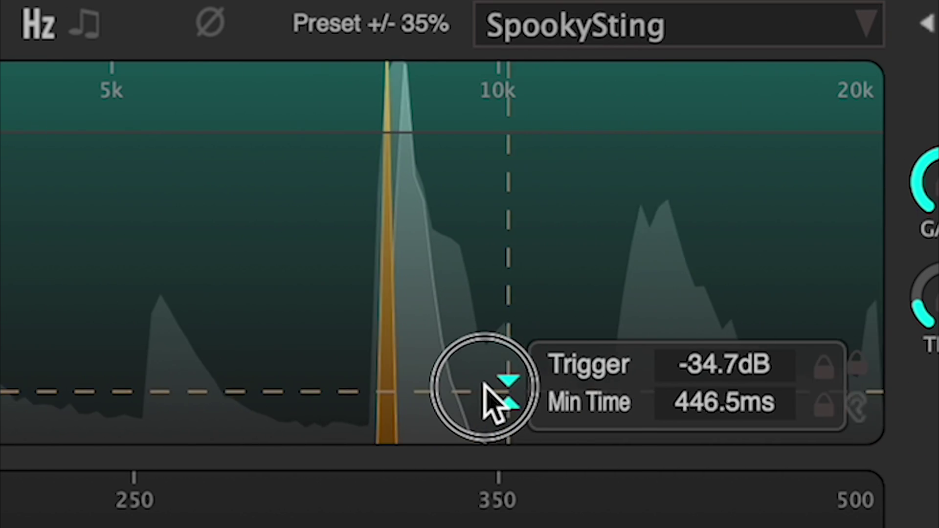
drag(484, 384, 472, 384)
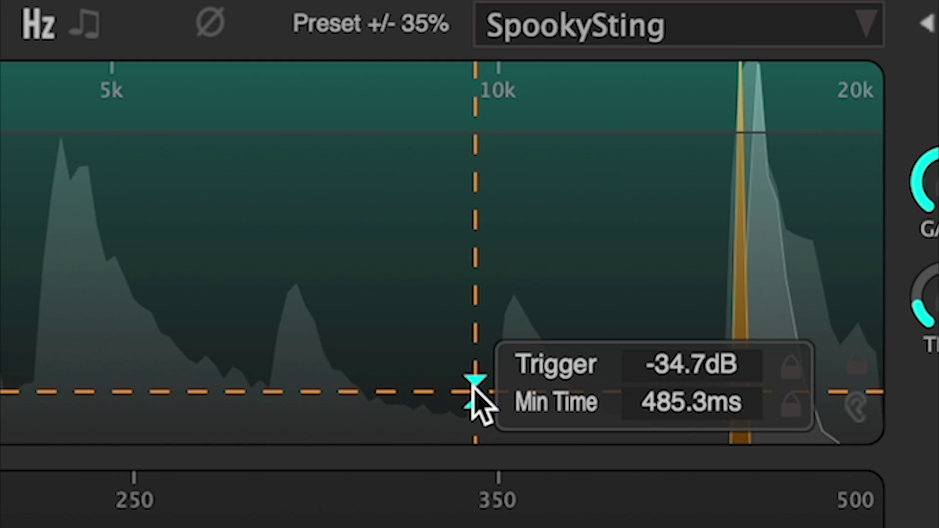
click(473, 392)
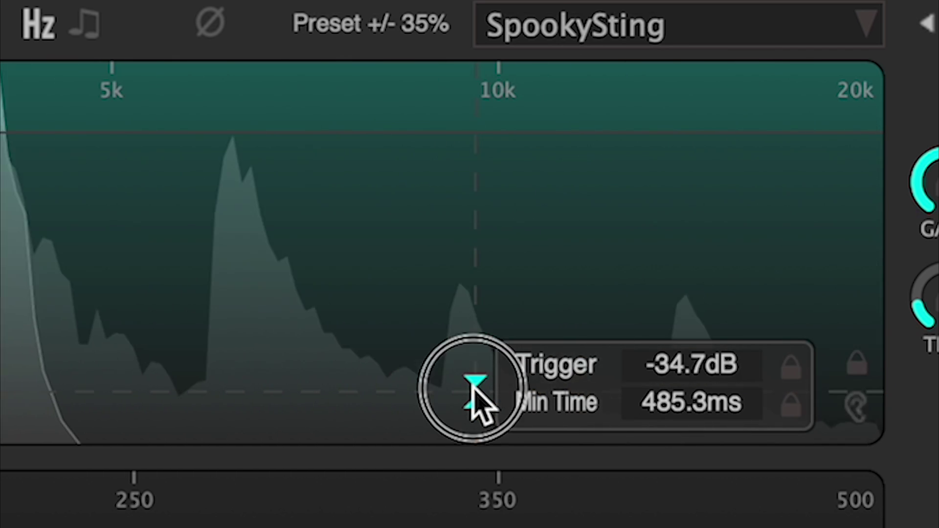
mouse_move(473, 392)
mouse_down()
mouse_move(474, 381)
mouse_move(560, 351)
mouse_move(738, 363)
mouse_up()
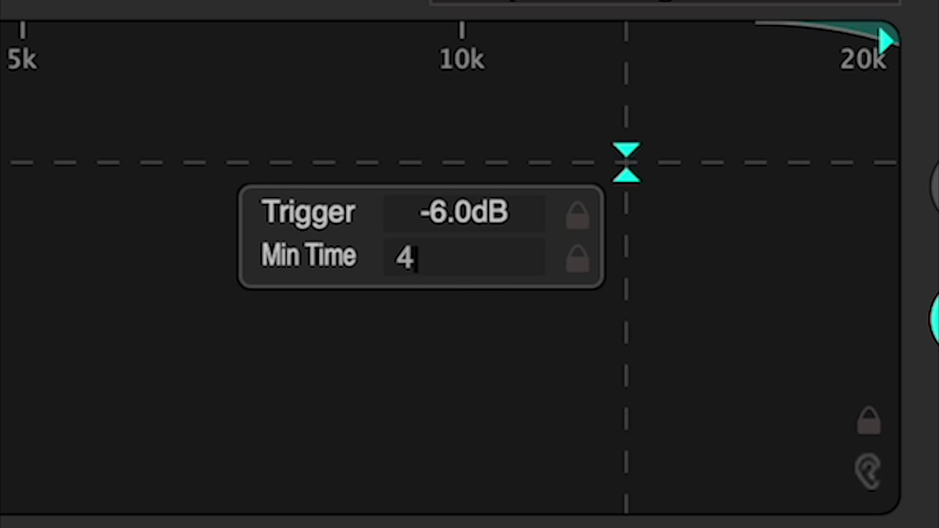
Enter 47 as the trigger's minimum time and toggle listening to the input stage.
text(7)
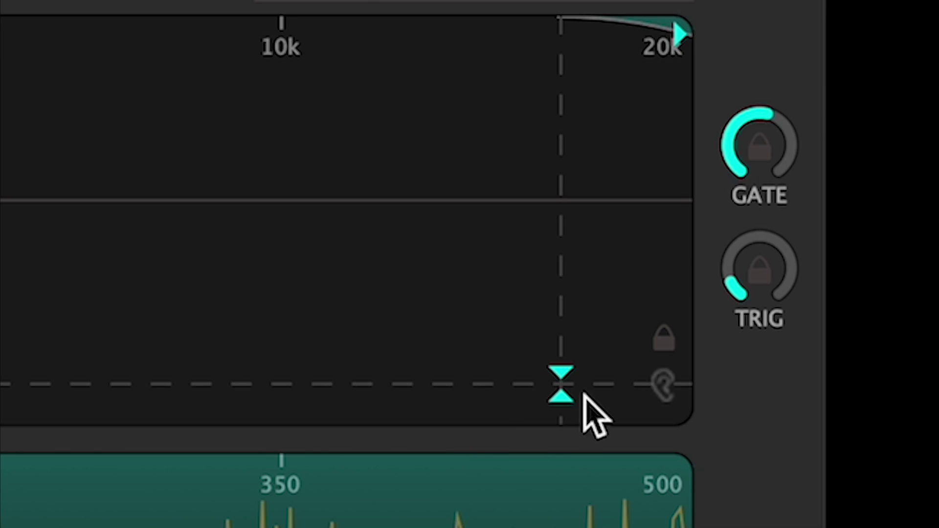
click(656, 387)
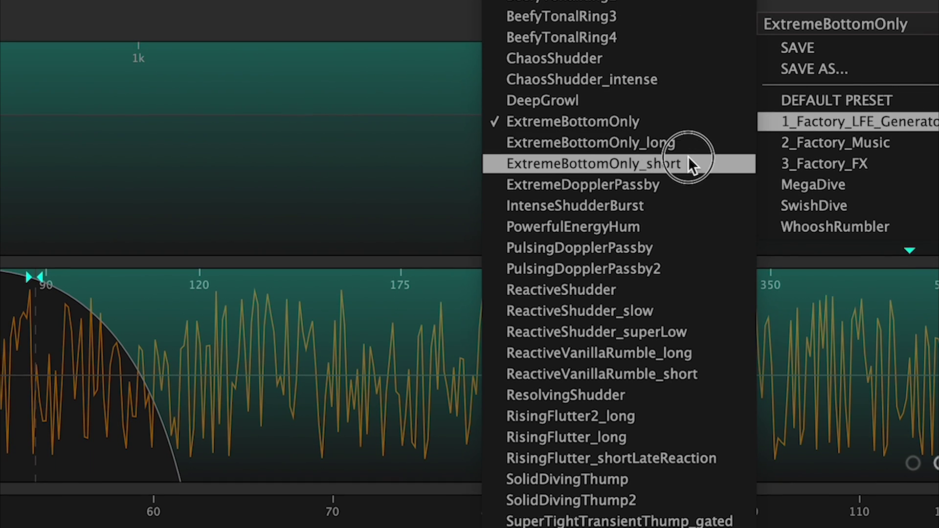
Load a saved dive preset and raise the input gate threshold to about mid-range.
click(814, 185)
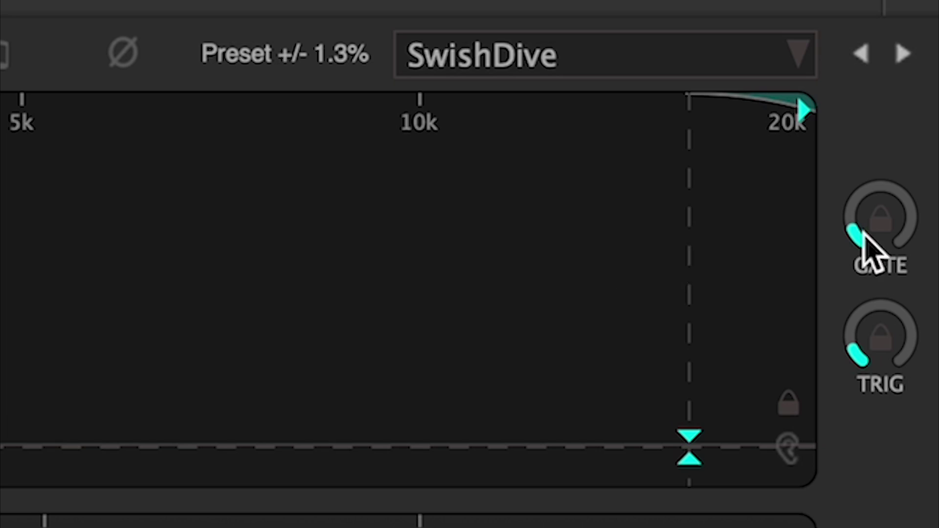
drag(864, 235, 891, 22)
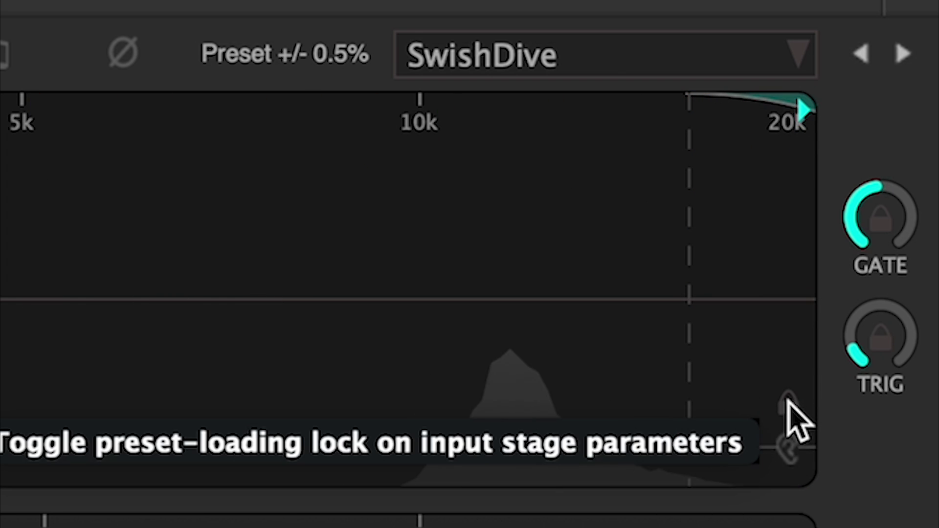
Lock the output's wet gain and its low-pass filter frequency against preset loading.
mouse_move(682, 436)
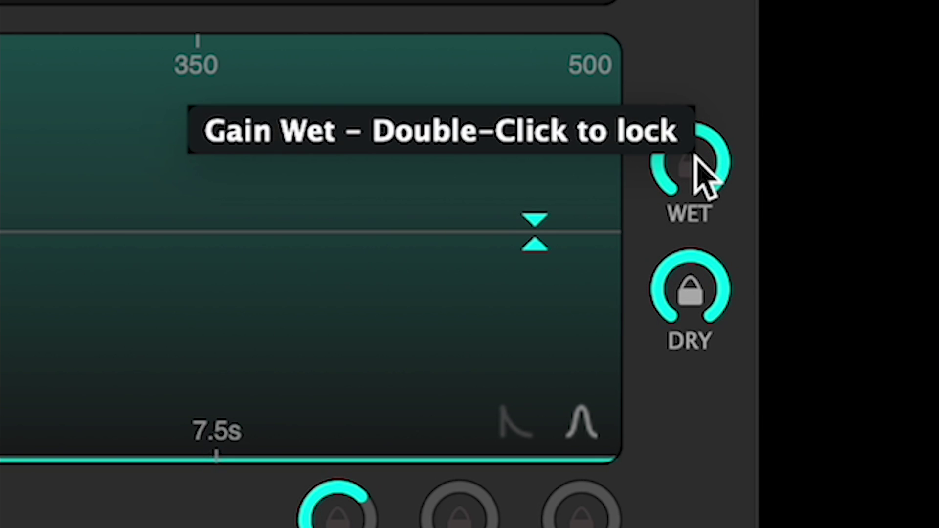
double_click(697, 157)
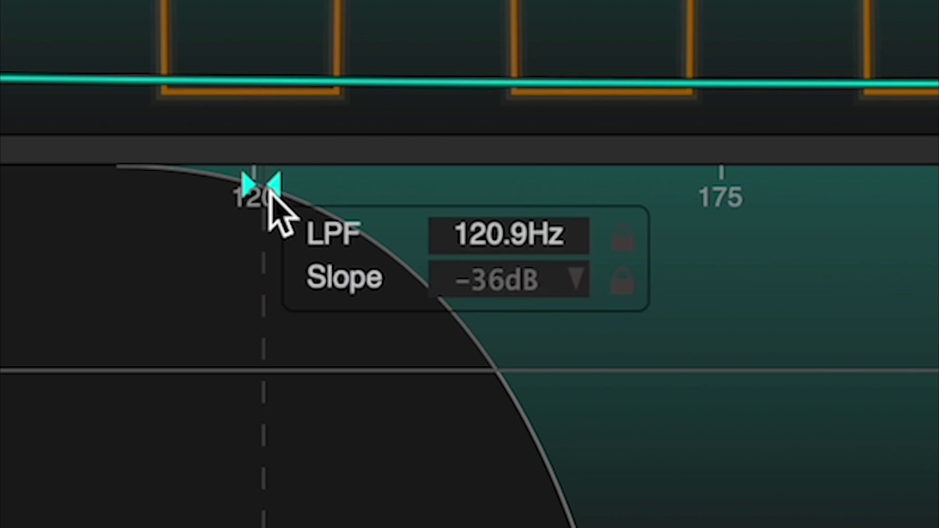
click(270, 192)
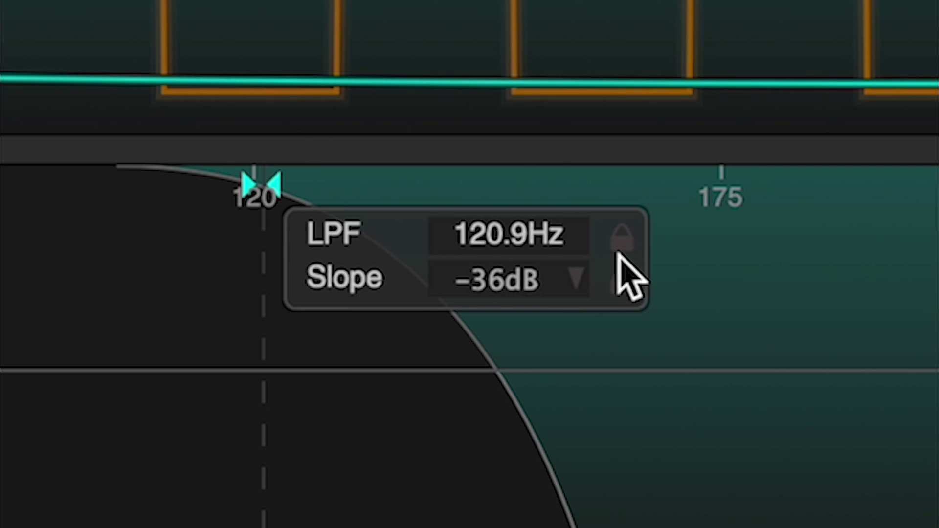
click(612, 247)
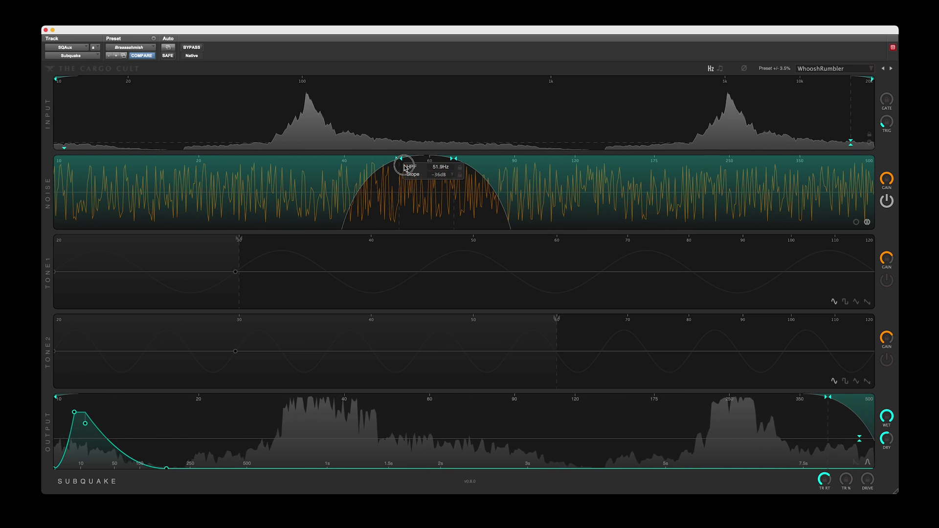
Sweep the noise filter band up to about 135 Hz and back down to about 46 Hz at the high-pass edge.
drag(399, 164, 592, 170)
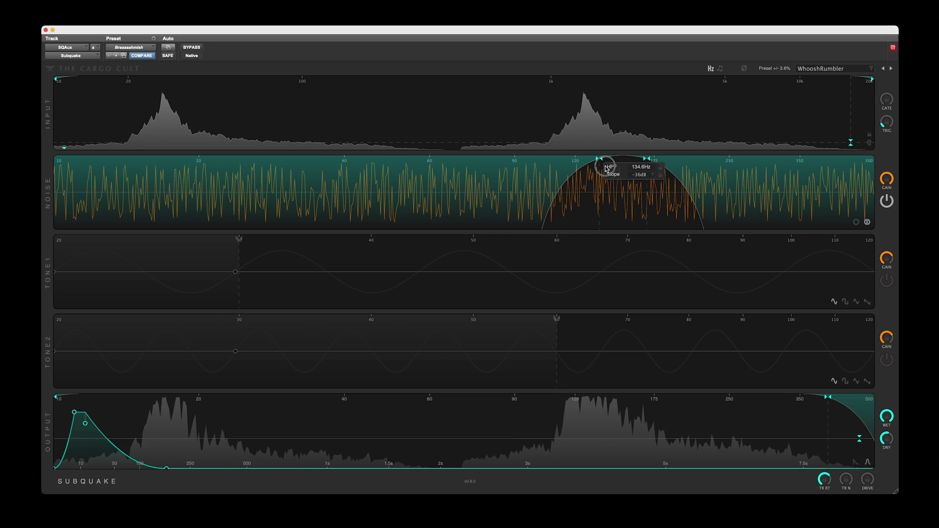
drag(556, 170, 376, 169)
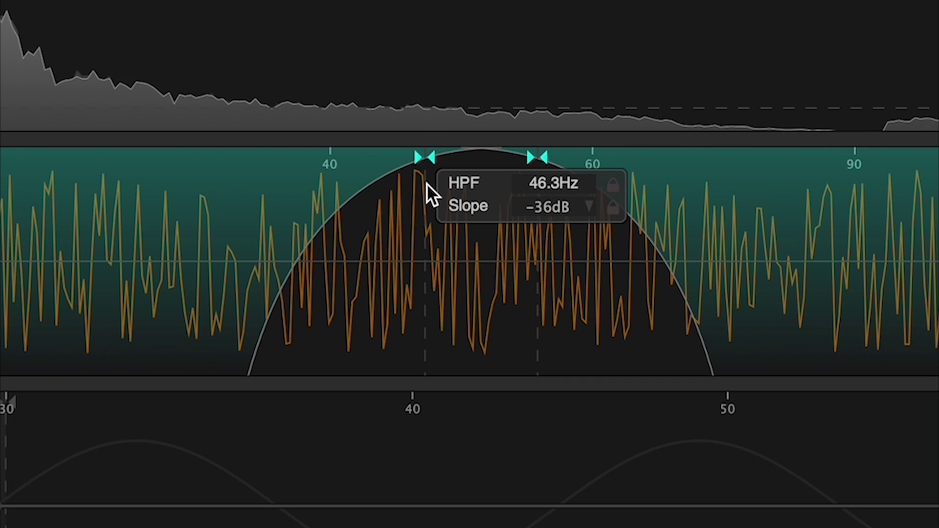
Set the noise high-pass slope to -12 dB and step the low-pass slope through -12 and -24 dB to -36 dB.
scroll(377, 163, up, 2)
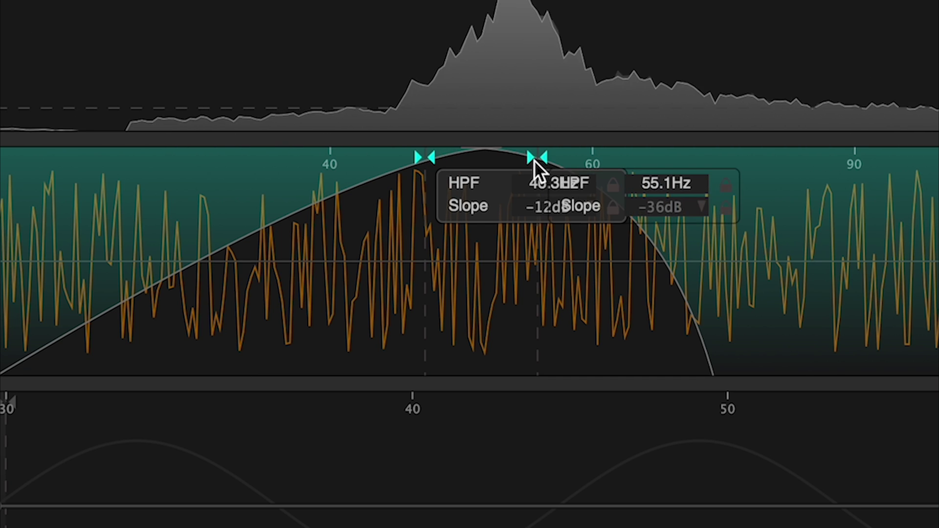
scroll(534, 160, up, 2)
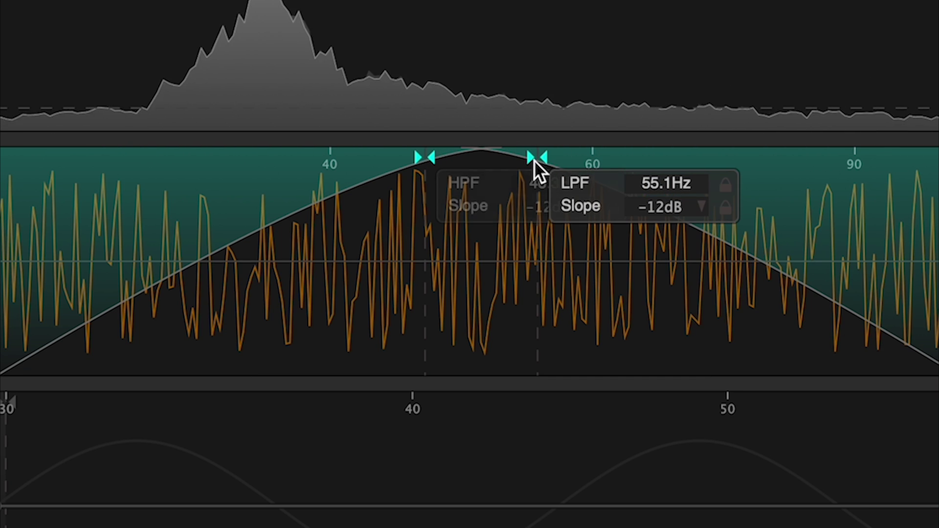
click(535, 160)
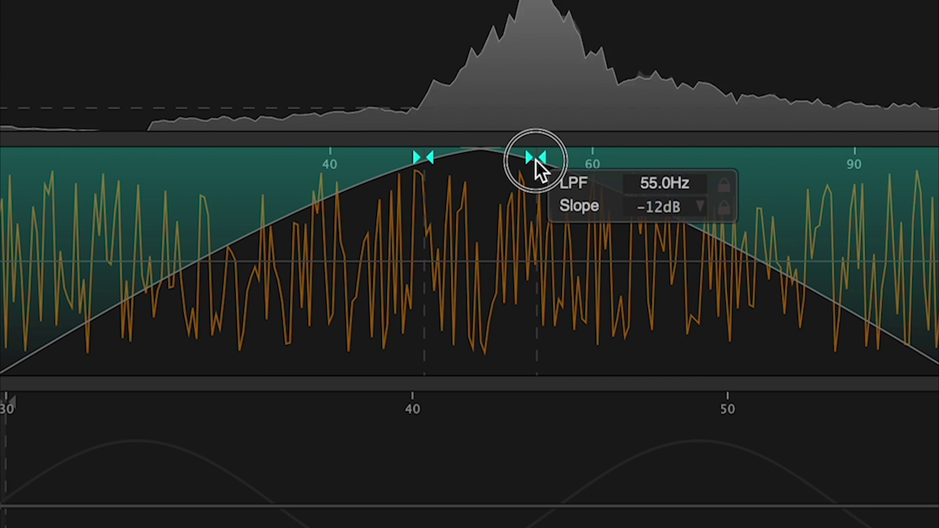
scroll(536, 159, down, 1)
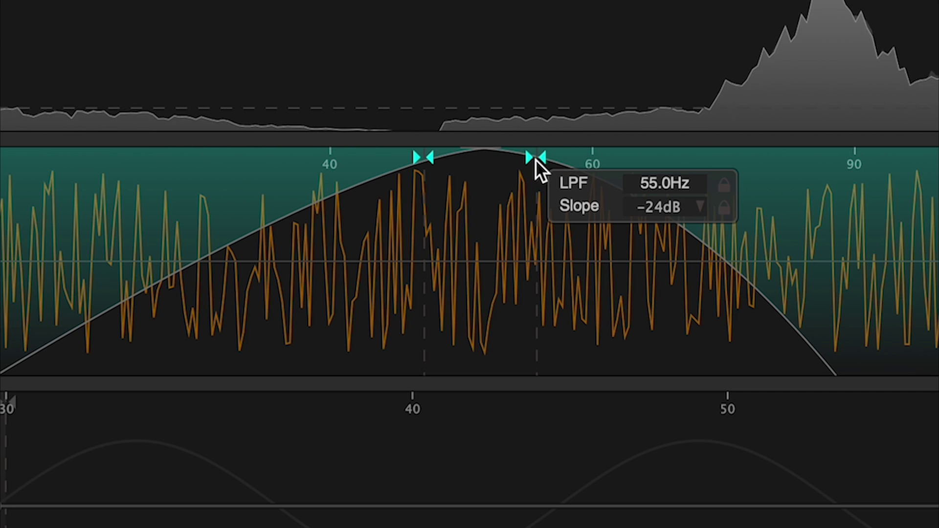
scroll(535, 160, down, 1)
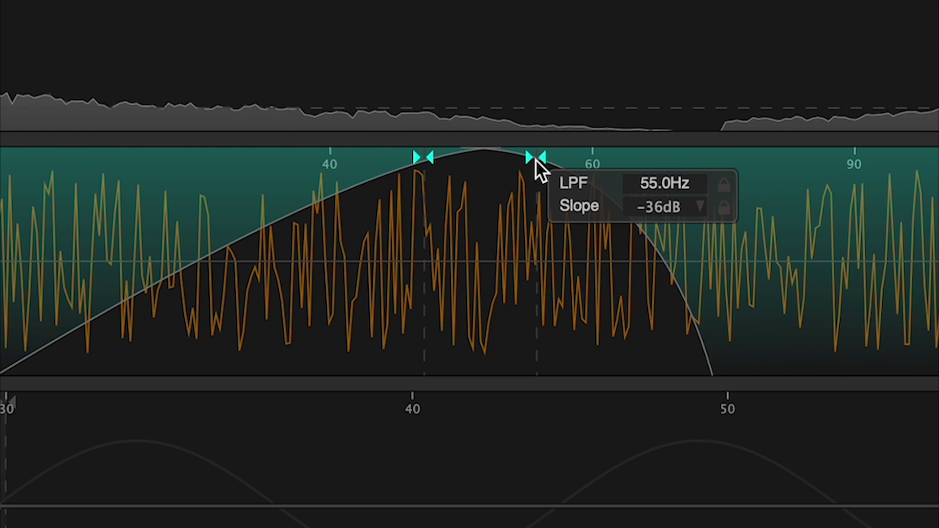
Sweep the whole noise filter band up to about 133 Hz at the high-pass edge and back to low frequencies.
drag(535, 160, 938, 198)
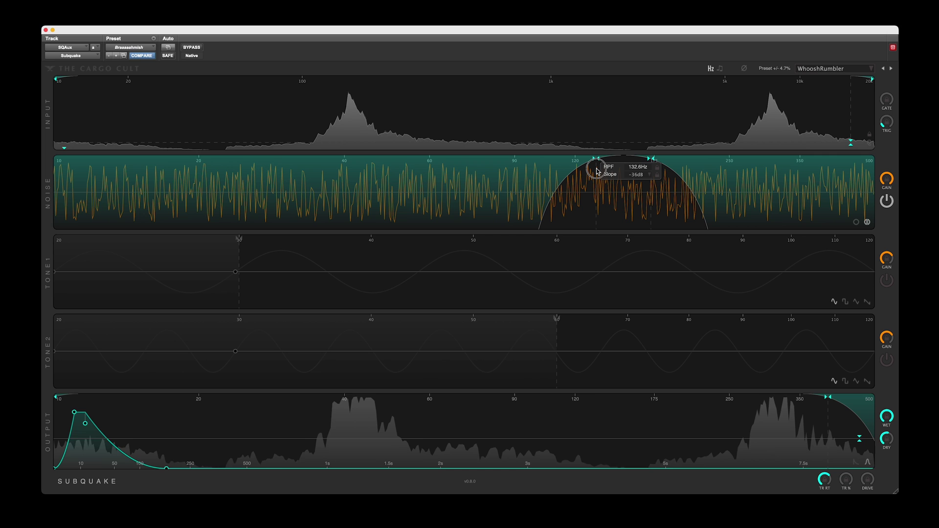
drag(595, 170, 234, 171)
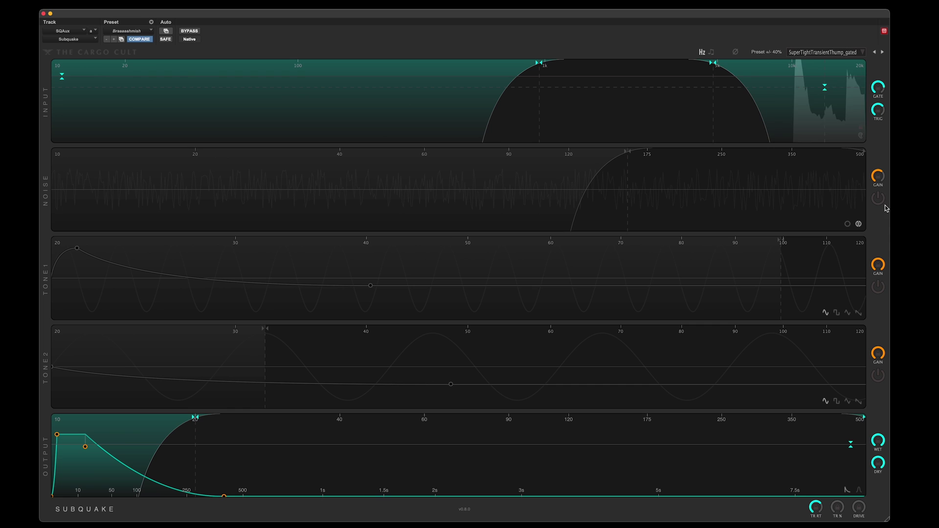
Switch on the noise and Tone 1 generators, and sweep Tone 1's base pitch through about 37 Hz to higher frequencies.
click(879, 199)
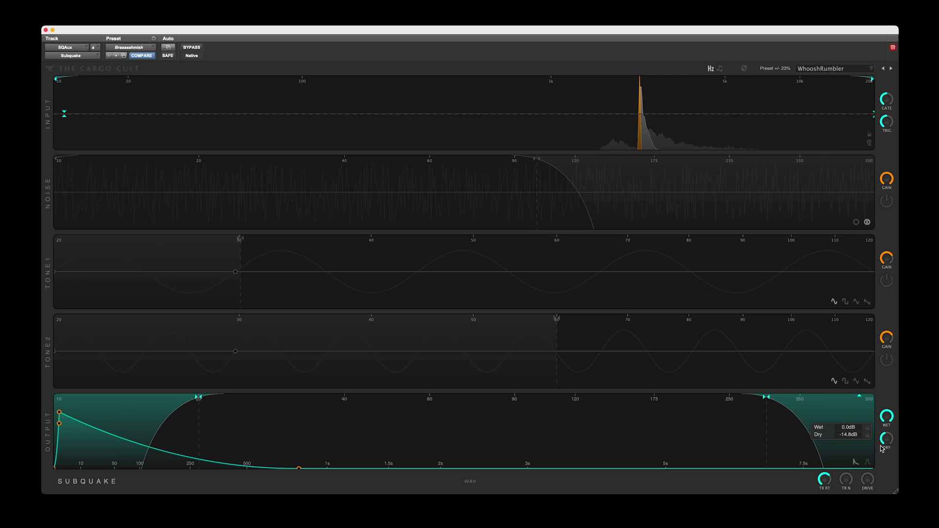
click(887, 282)
drag(240, 239, 434, 249)
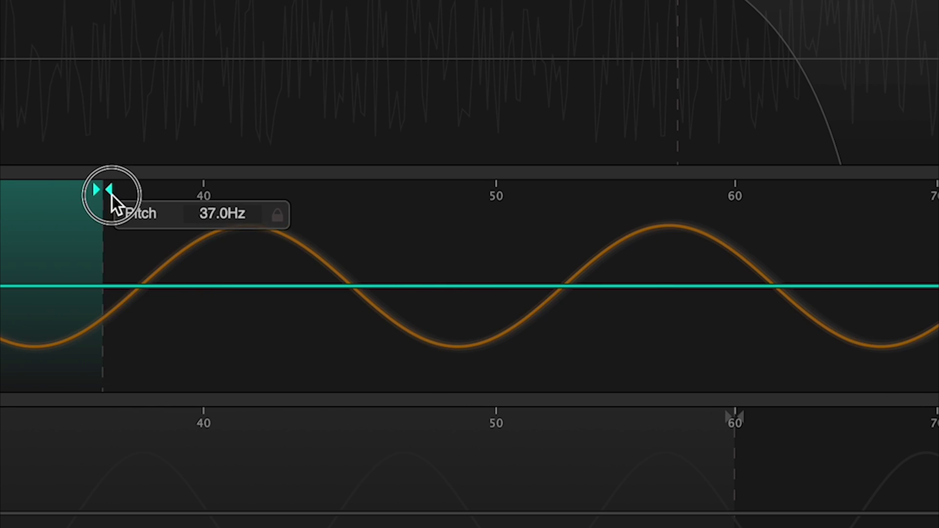
drag(382, 220, 537, 237)
Change Tone 1's waveform to square, triangle and finally sawtooth.
click(542, 377)
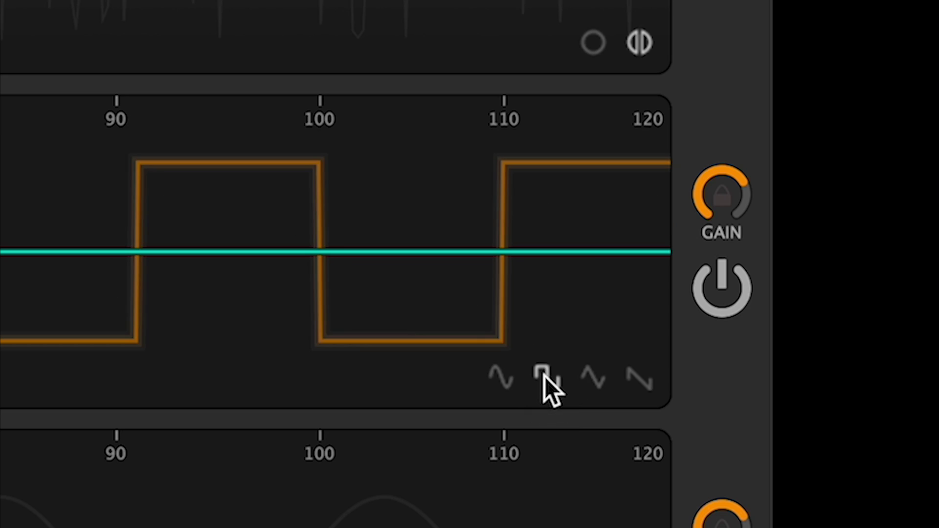
click(591, 381)
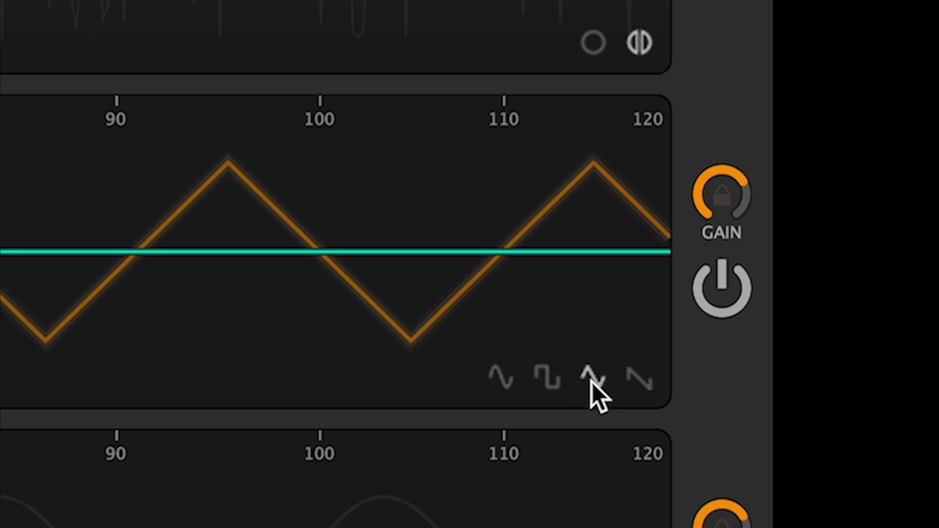
click(638, 379)
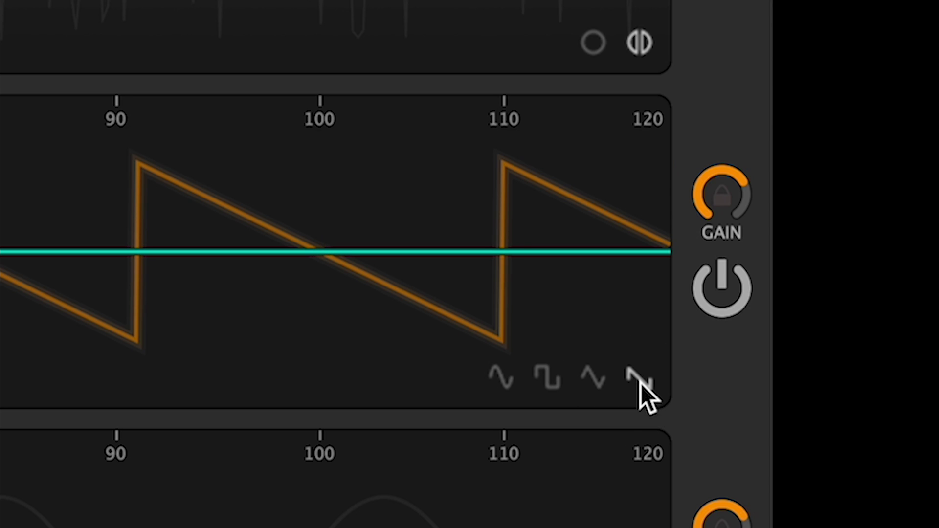
Set Tone 1's waveform back to sine and lower Tone 2's base pitch to about 50 Hz.
click(507, 379)
click(734, 399)
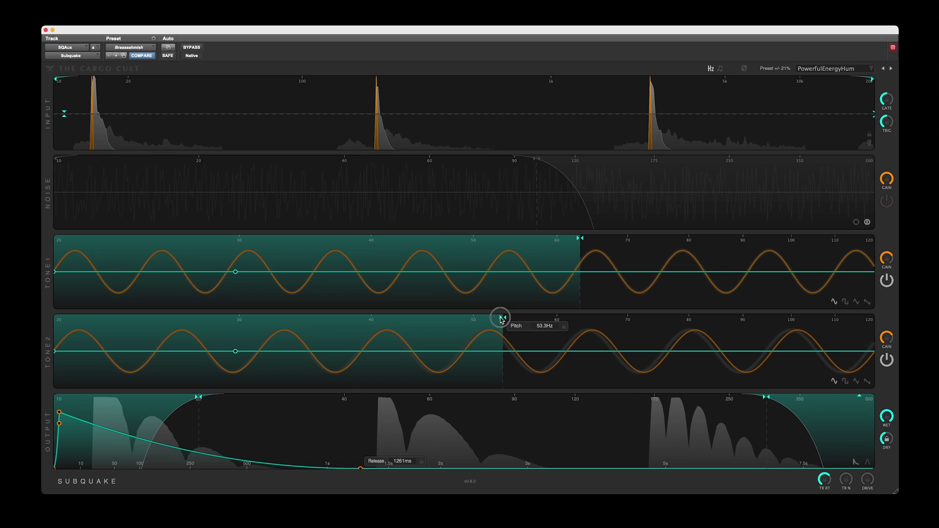
drag(501, 321, 469, 320)
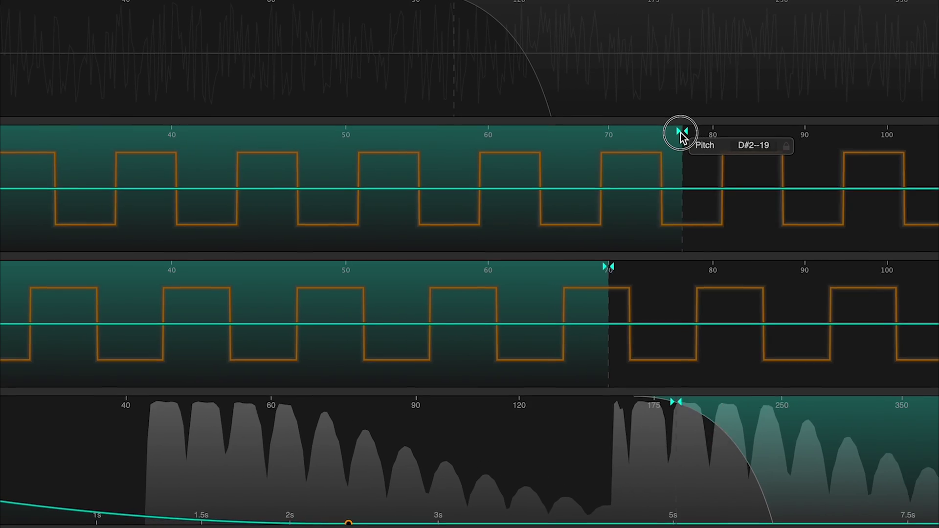
Sweep Tone 1's base pitch down and up again, passing through about D#2, C2 and 67 Hz.
mouse_move(680, 133)
mouse_down()
mouse_move(416, 139)
mouse_move(235, 115)
mouse_up()
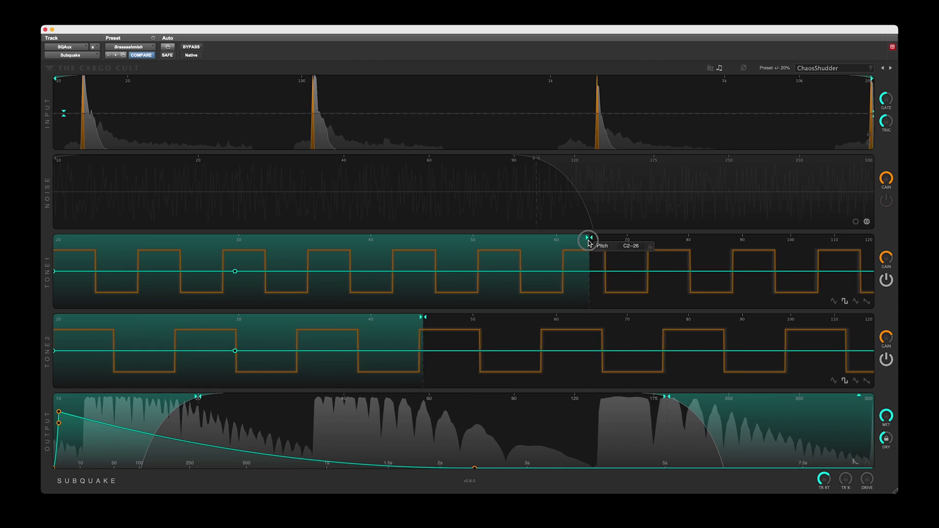
mouse_move(589, 242)
mouse_down()
mouse_move(504, 239)
mouse_move(621, 250)
mouse_move(620, 230)
mouse_up()
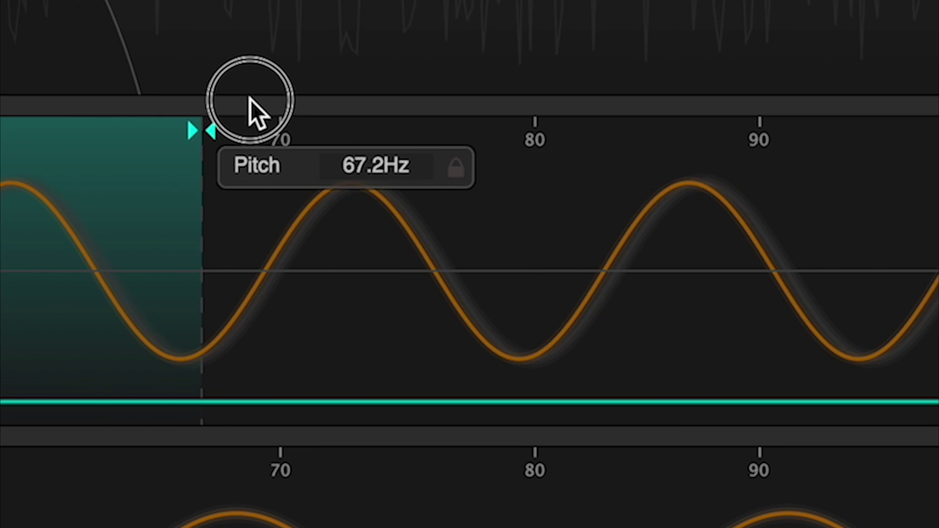
drag(251, 99, 259, 178)
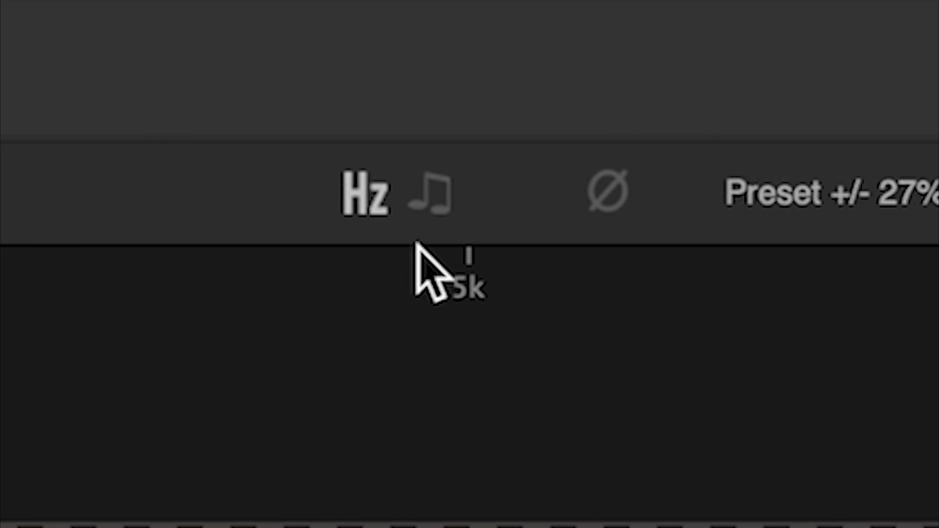
Switch the pitch display from hertz to musical notes and set Tone 1's pitch to C#.
click(425, 196)
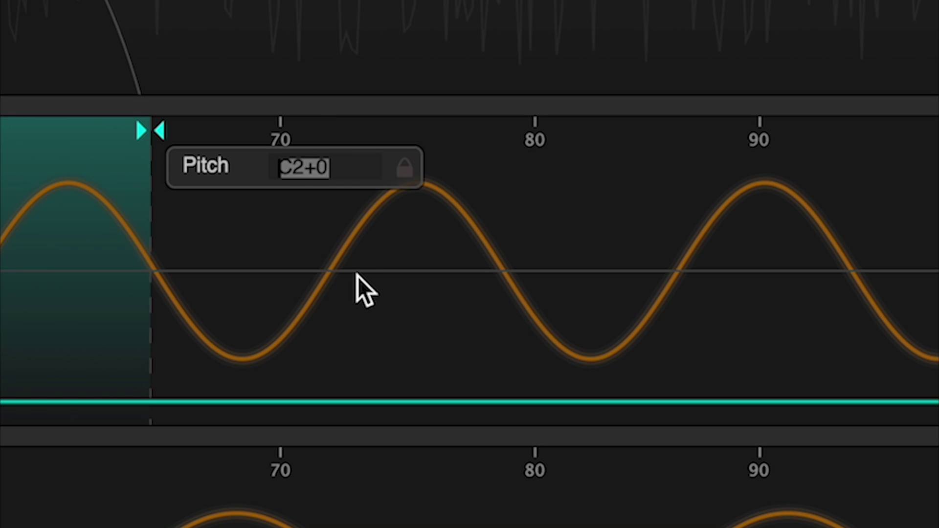
text(C#)
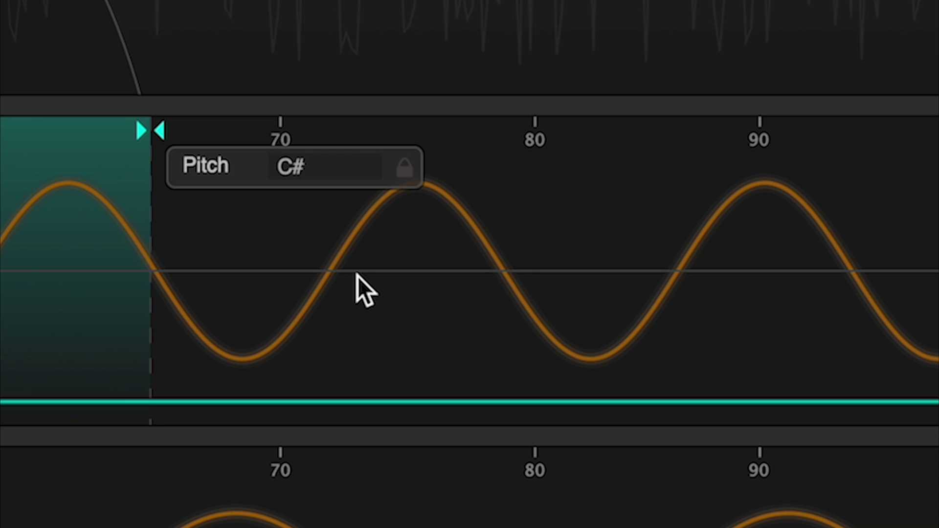
key(Return)
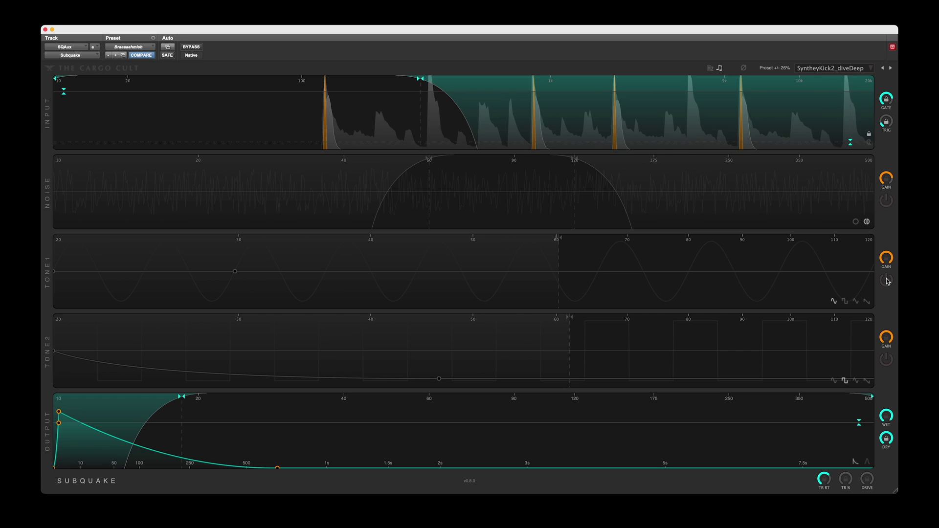
Switch on Tone 1 and shape its pitch envelope, lowering the second point and raising the first to about 20.3 st at 9.6 ms.
click(887, 280)
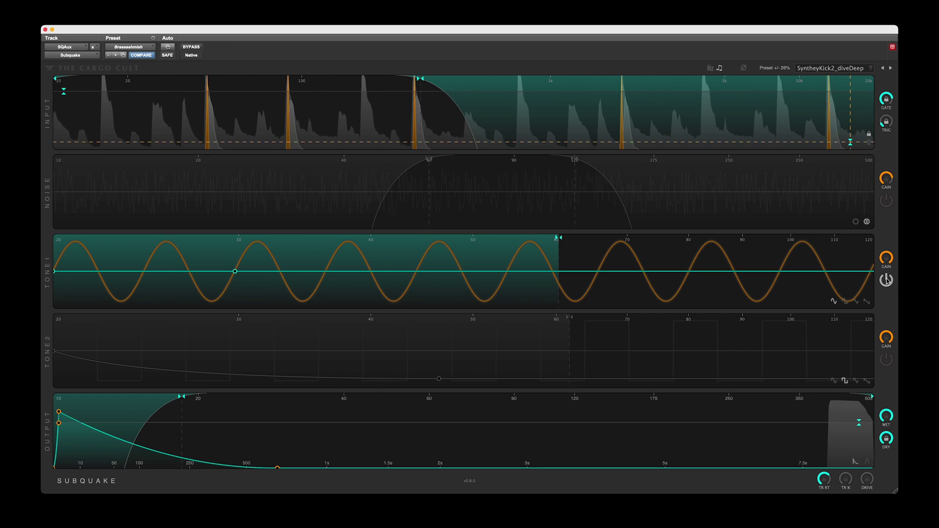
mouse_move(240, 274)
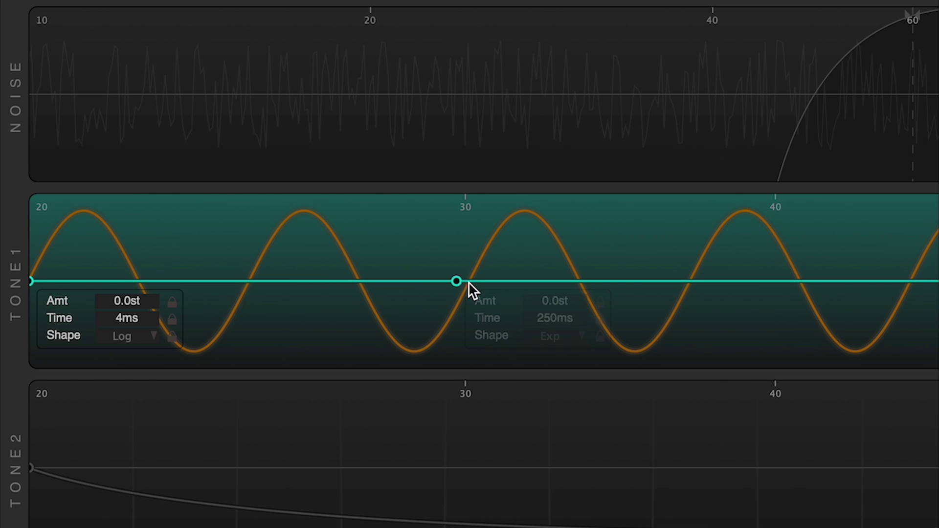
drag(454, 281, 453, 308)
drag(30, 280, 94, 204)
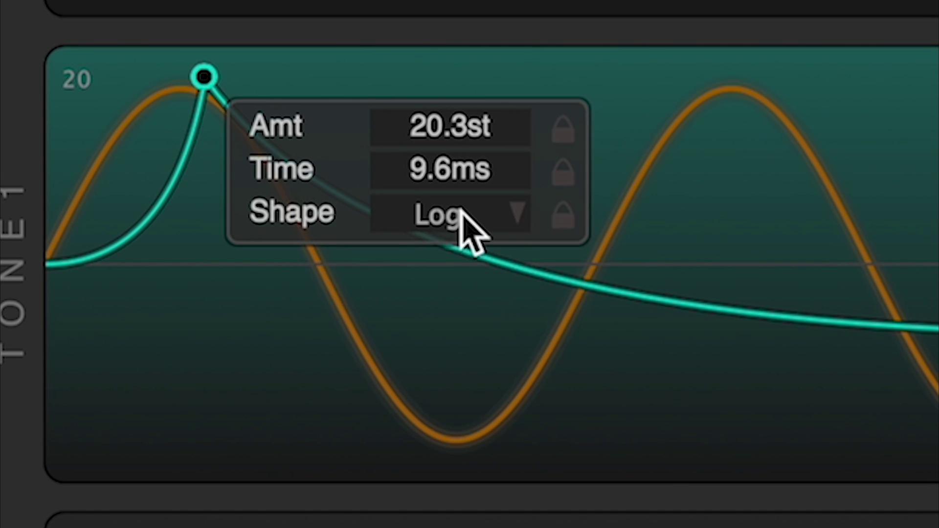
Give both segments of Tone 1's pitch envelope the Lin shape, with the second point at about -10.8 st and 208 ms.
click(463, 215)
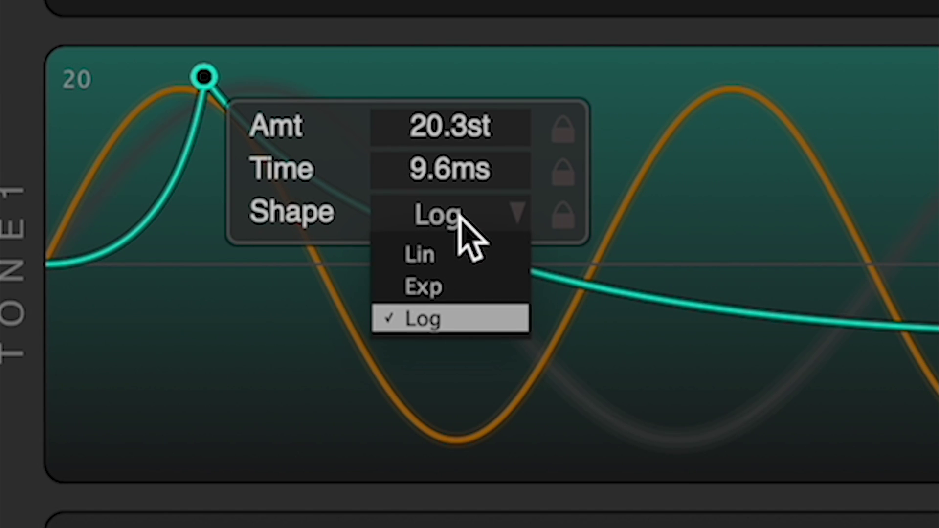
click(452, 264)
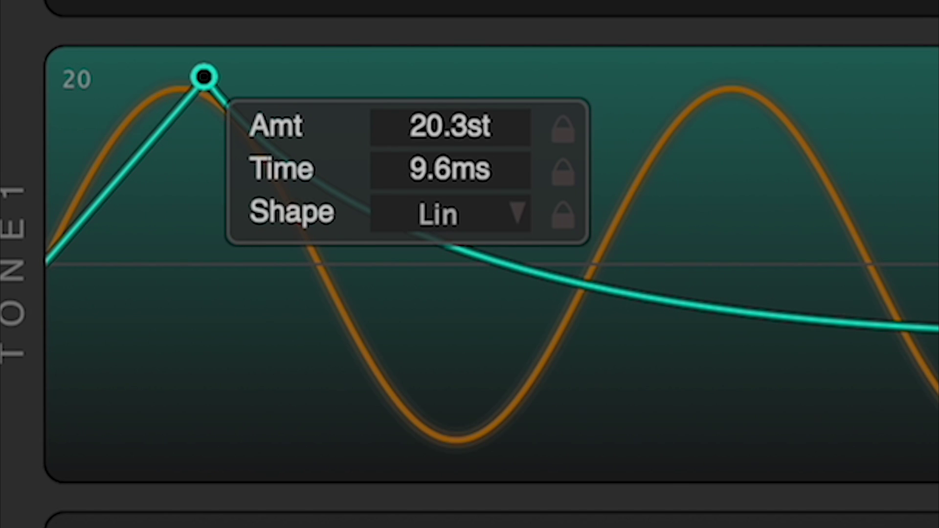
drag(593, 325, 574, 336)
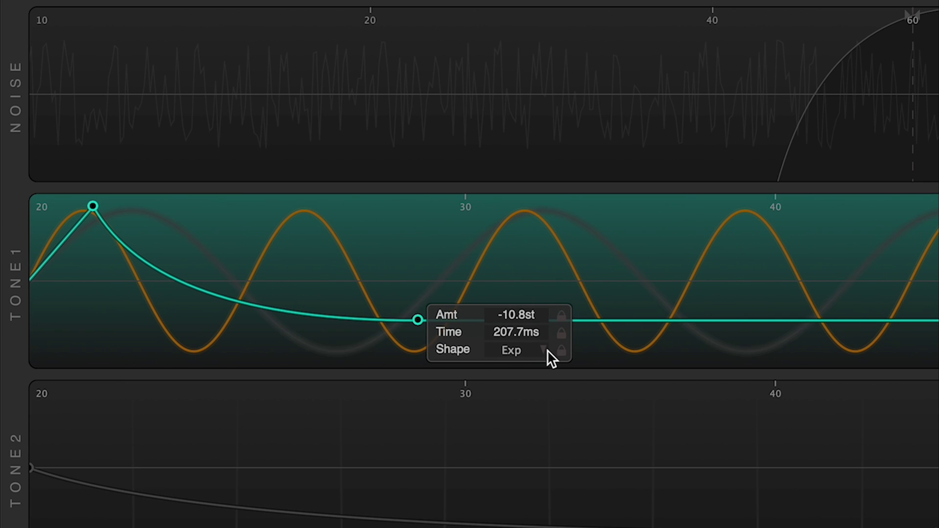
click(518, 350)
click(515, 366)
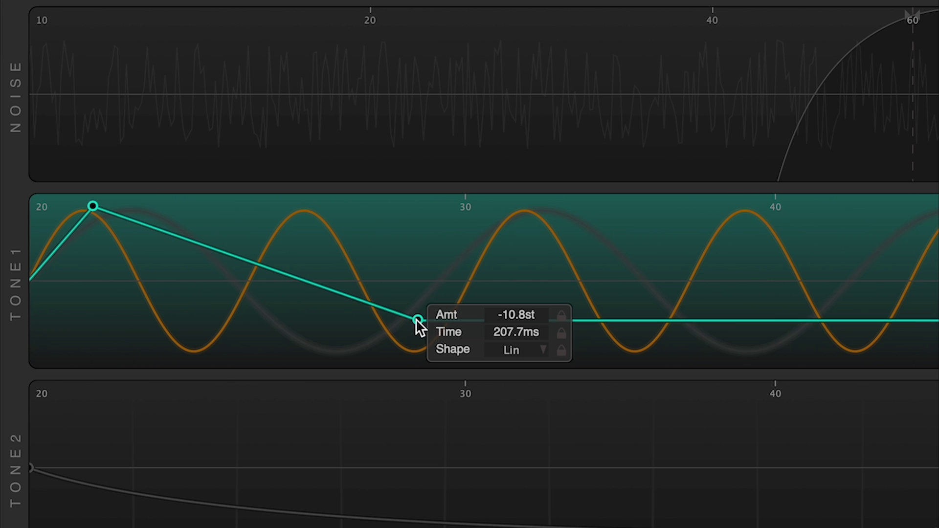
Cycle the shape of Tone 1's second pitch-envelope segment through the available curves, including Log.
scroll(417, 321, down, 1)
scroll(417, 321, down, 1)
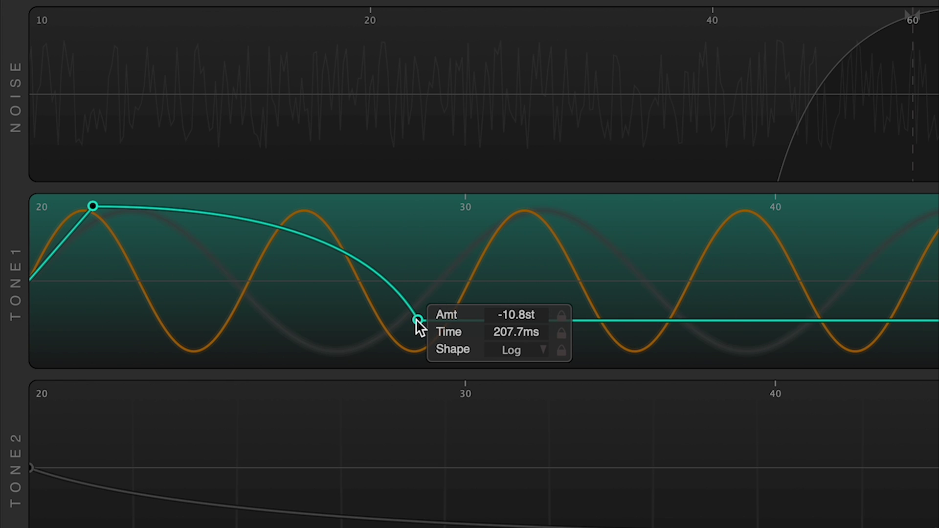
scroll(416, 319, down, 1)
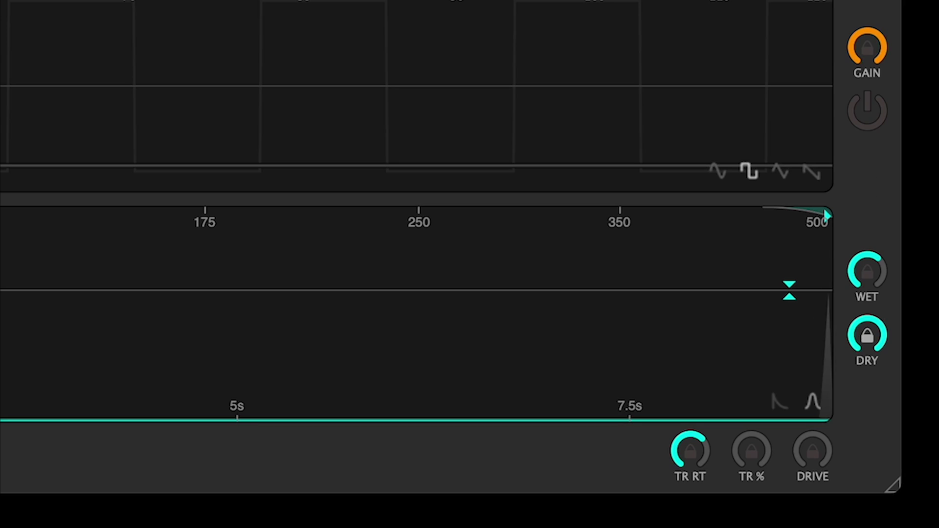
Drop the wet output level to about -28.8 dB, raise it to 0.0 dB, and turn down the dry level.
click(856, 287)
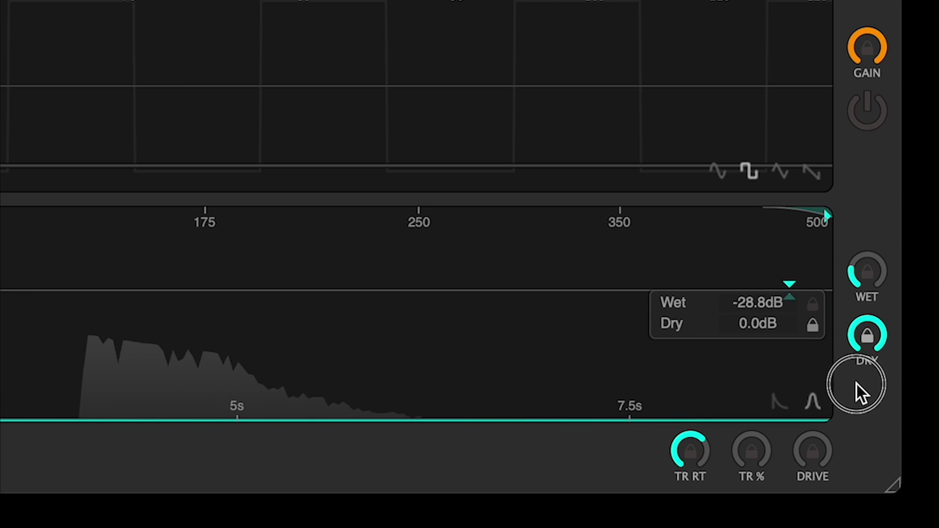
drag(857, 318, 858, 306)
drag(846, 209, 845, 132)
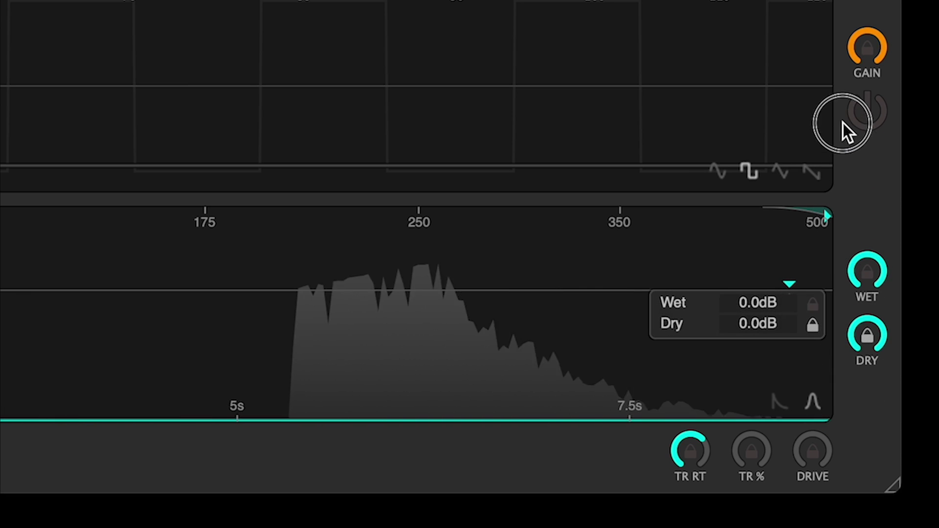
drag(865, 328, 881, 523)
drag(765, 335, 758, 527)
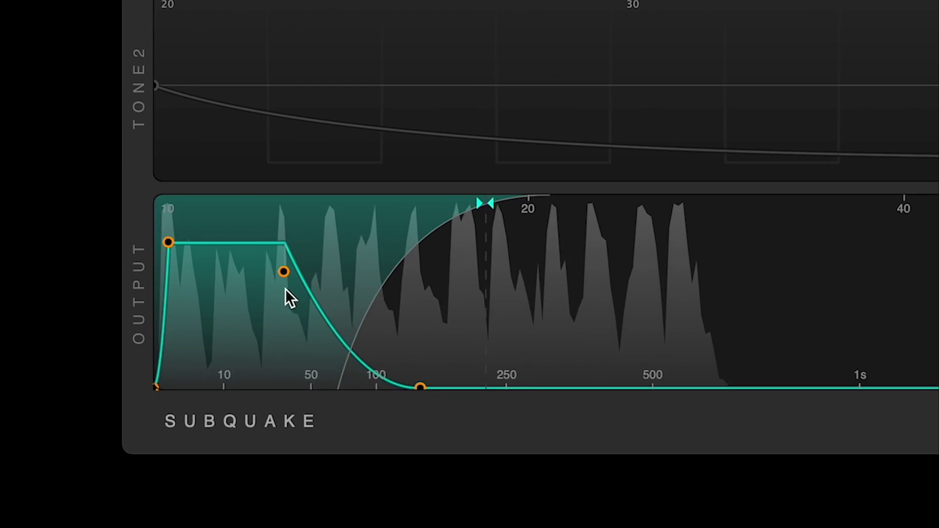
Extend the output envelope's hold time to about 558 ms and shorten it again.
drag(104, 426, 254, 415)
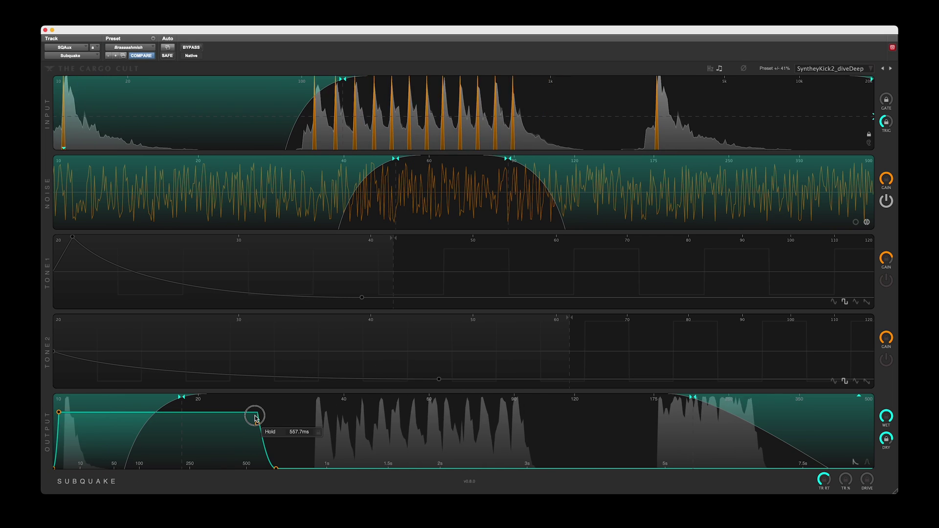
drag(255, 416, 97, 429)
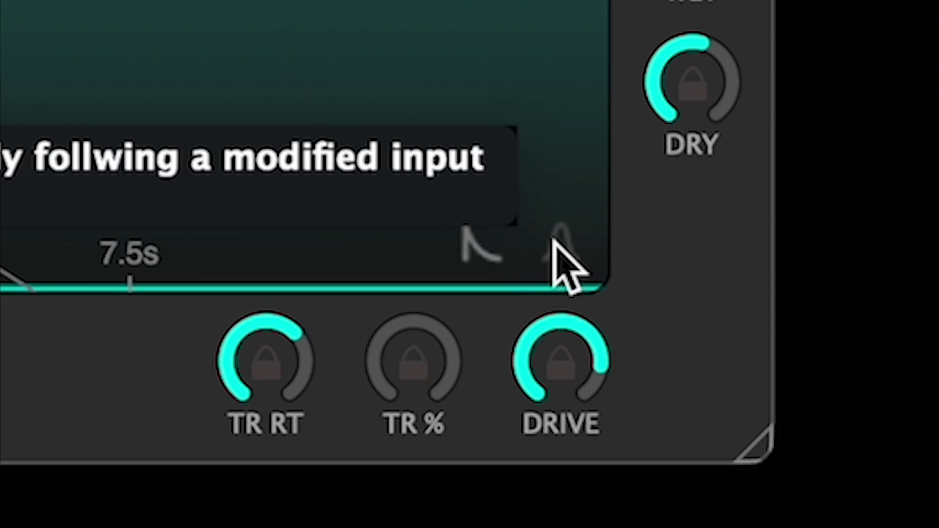
Switch the output envelope to input-following mode and adjust its hold to about 33 ms along with its release.
click(857, 470)
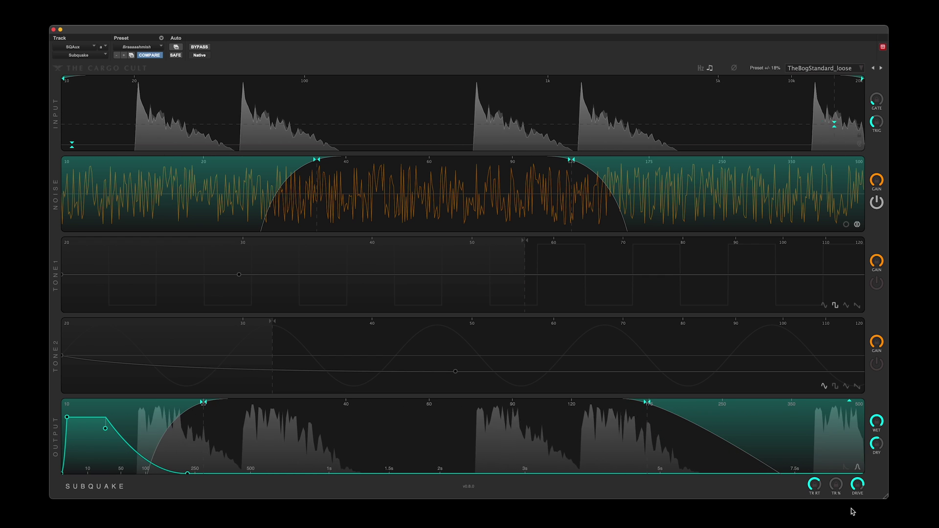
drag(103, 440, 111, 439)
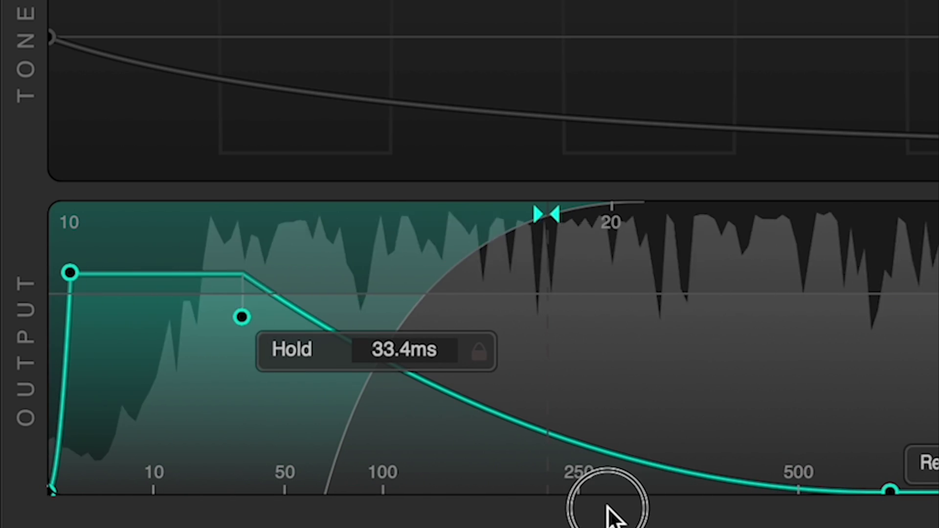
drag(737, 444, 303, 489)
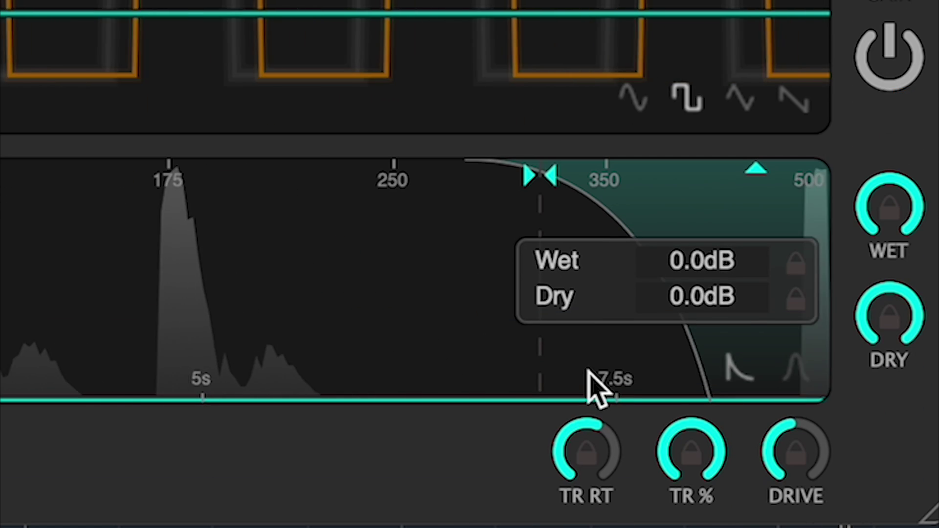
Engage input-following mode, and sweep the output envelope's delay past about 52 ms and its attack past about 373 ms.
click(803, 378)
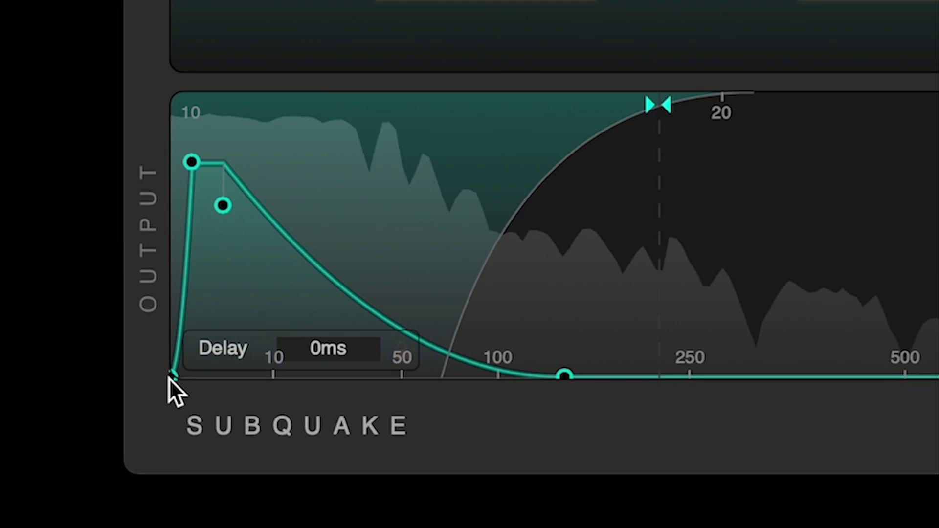
drag(171, 377, 570, 363)
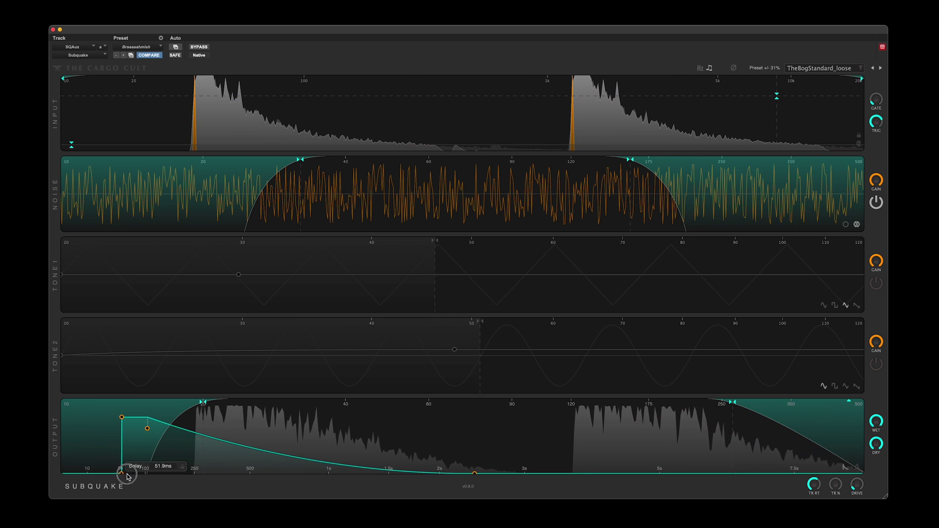
drag(145, 476, 172, 474)
drag(172, 417, 259, 414)
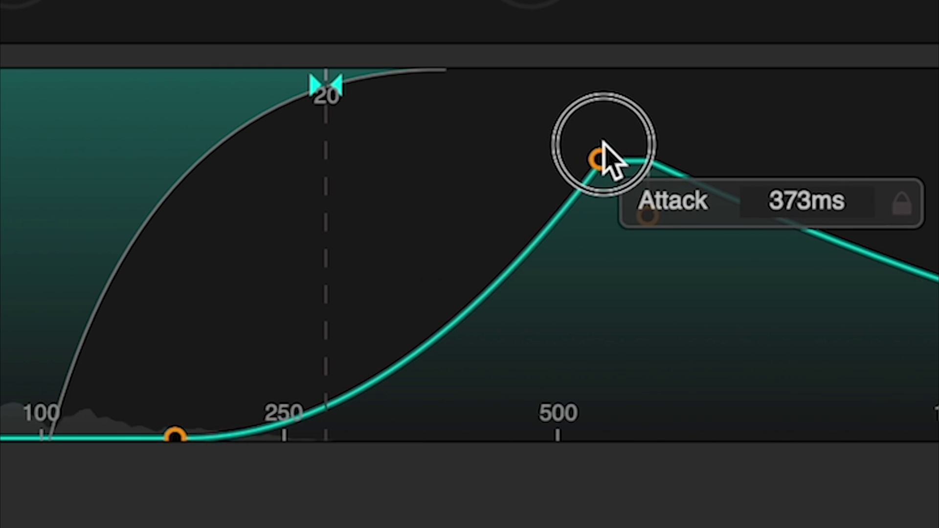
drag(754, 147, 926, 158)
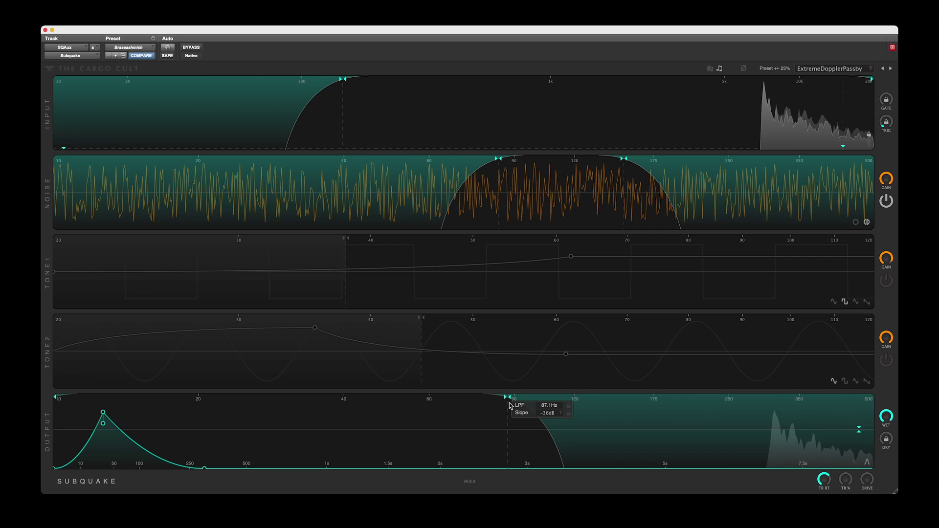
Sweep the output low-pass filter's cutoff upward through about 161 Hz.
drag(504, 397, 626, 403)
drag(371, 130, 418, 130)
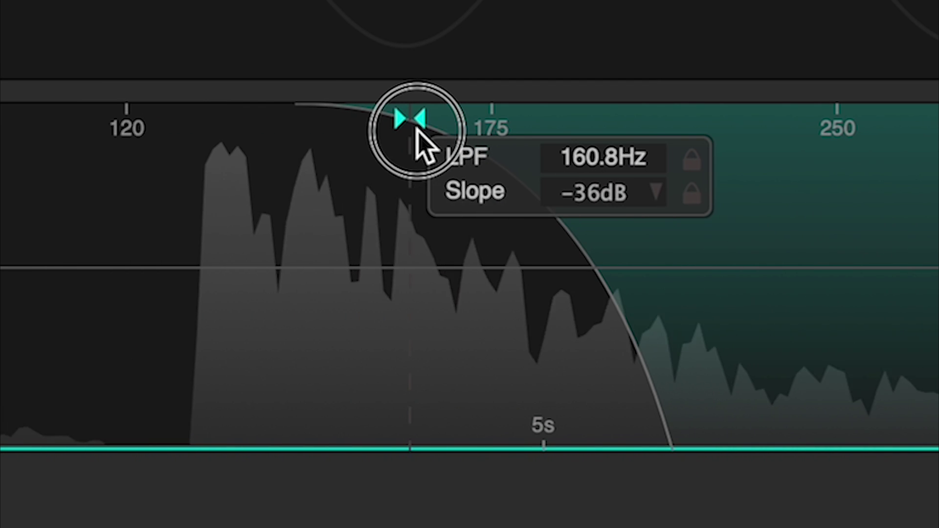
drag(655, 164, 639, 178)
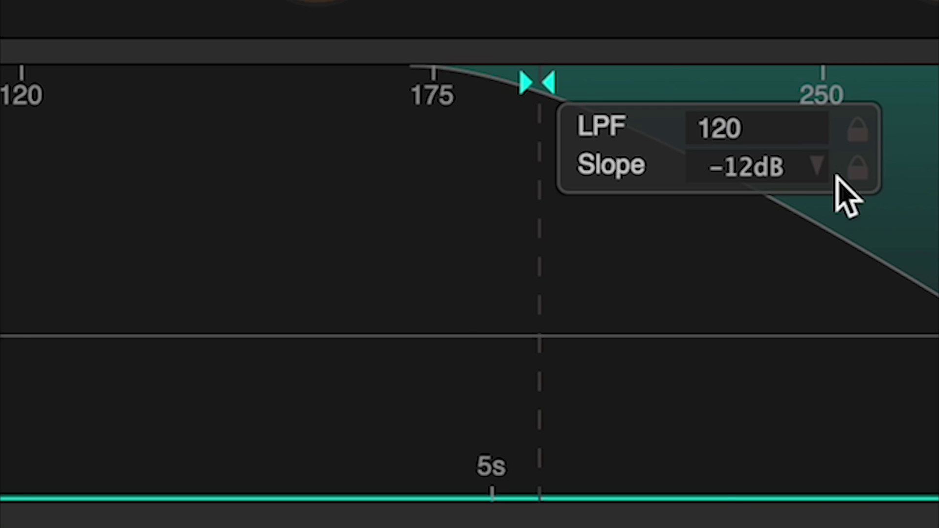
Set the output low-pass filter to 120 Hz with a -36 dB slope.
key(Return)
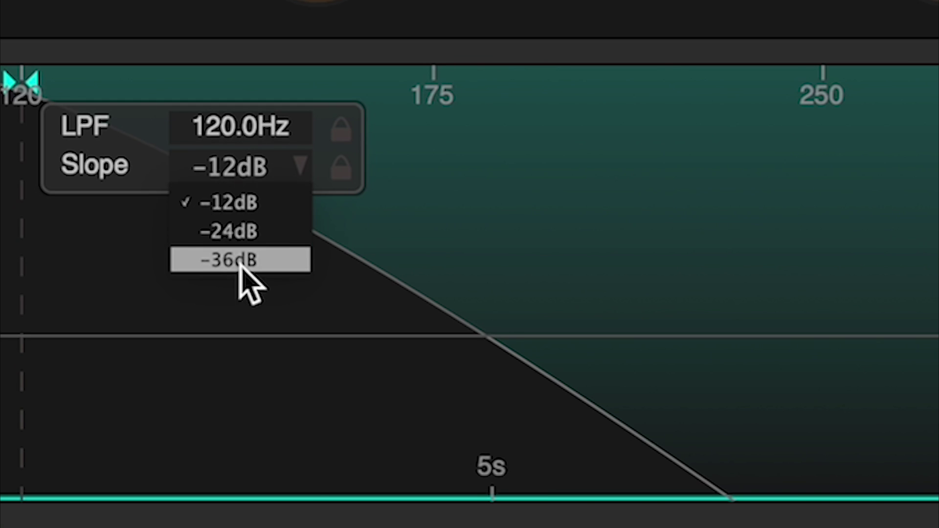
click(241, 260)
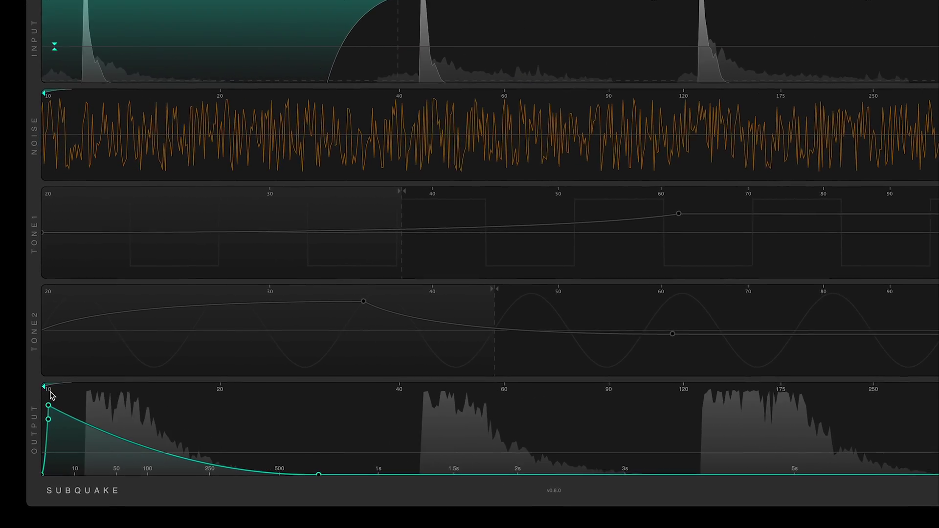
Sweep the output high-pass filter's cutoff and bring it back to 10 Hz.
mouse_move(44, 385)
mouse_down()
mouse_move(720, 379)
mouse_move(32, 375)
mouse_up()
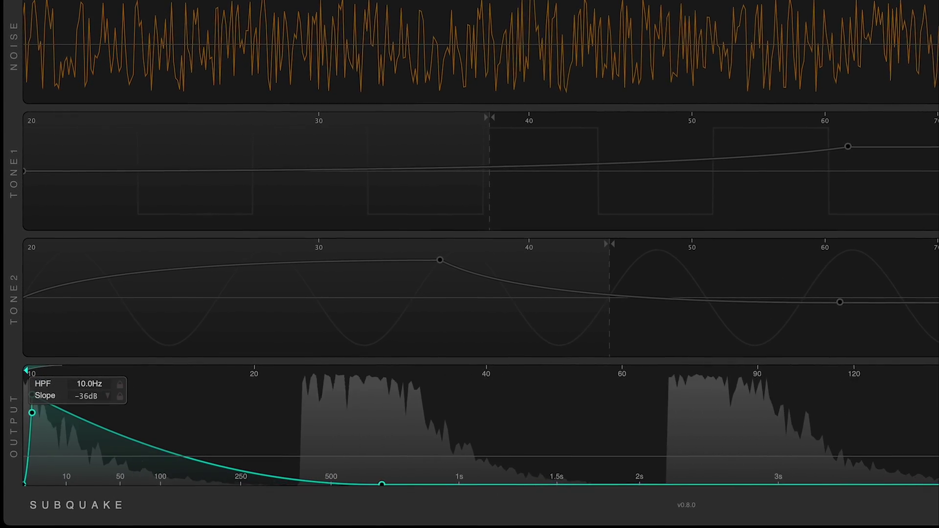
click(938, 186)
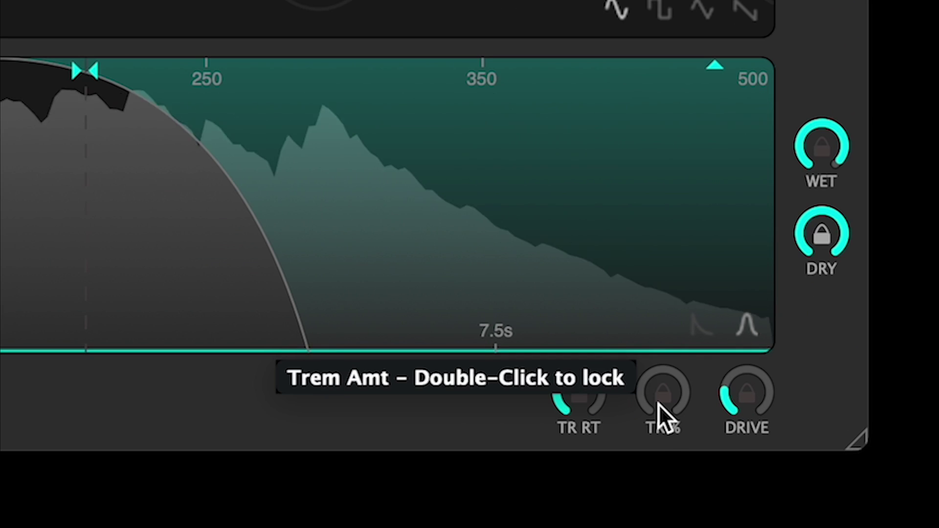
Raise the output tremolo amount to 200% and lower the tremolo rate from its high setting.
click(844, 440)
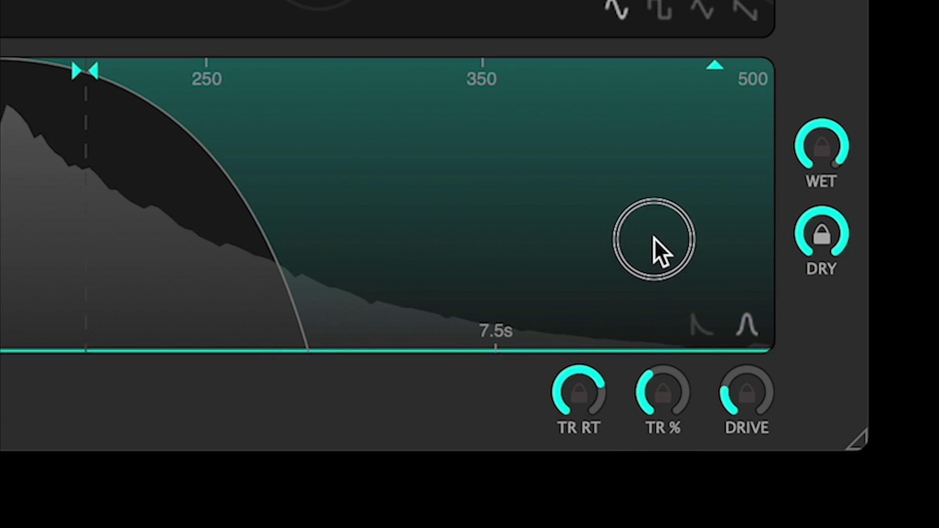
drag(655, 239, 651, 142)
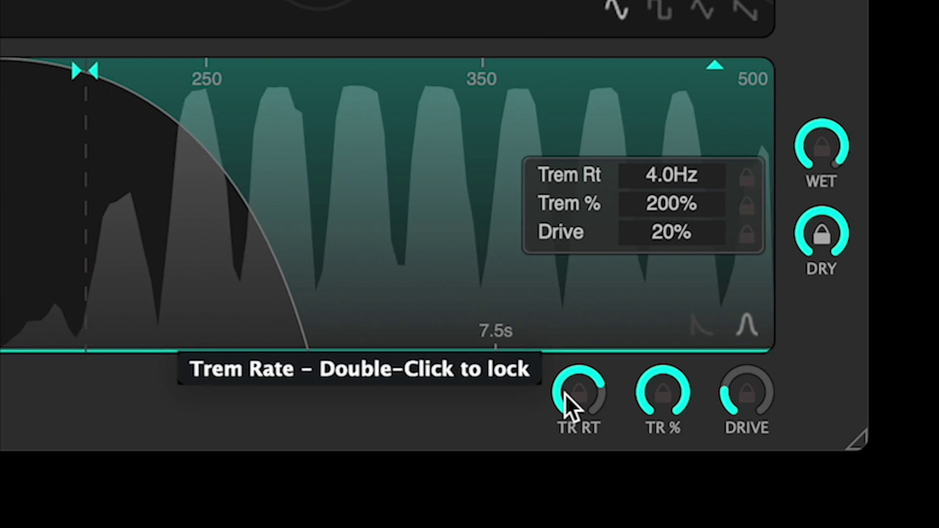
drag(566, 402, 550, 447)
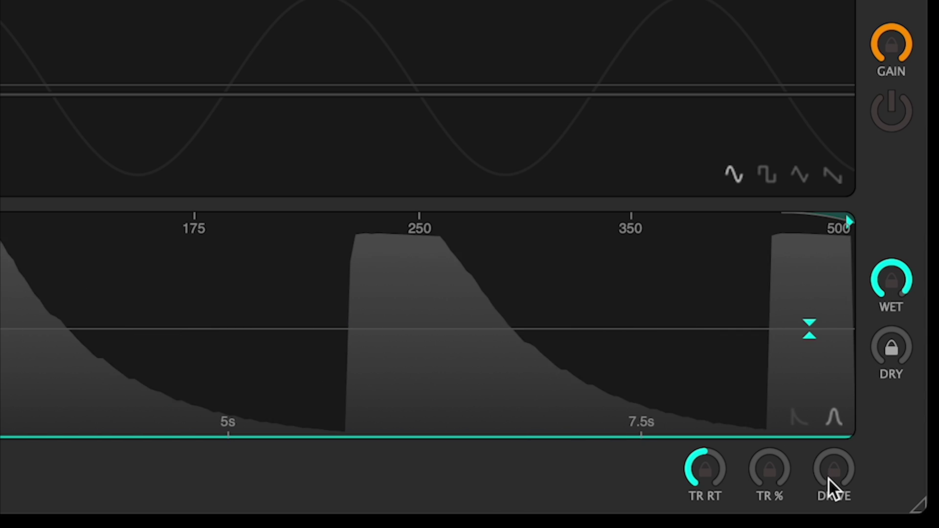
Raise the output drive to 100% and sweep the output low-pass filter down past about 163.8 Hz.
drag(829, 477, 770, 98)
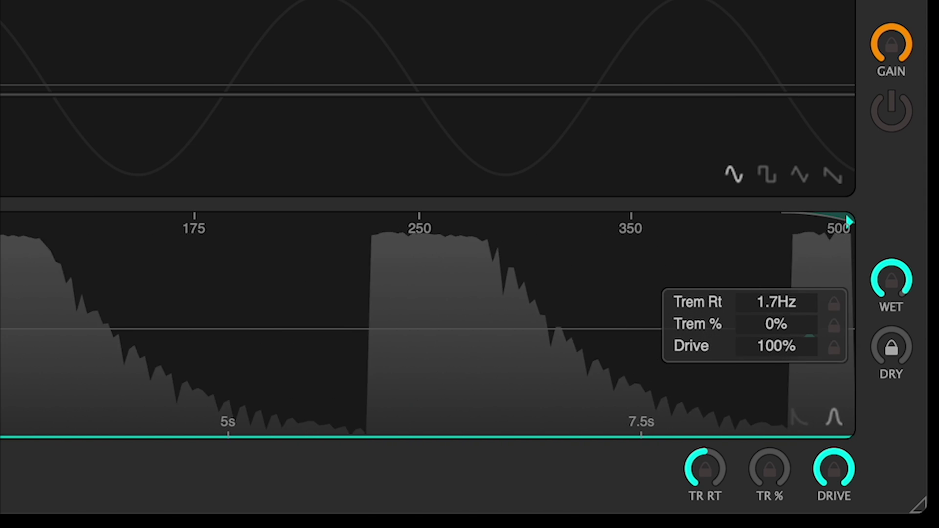
drag(838, 223, 133, 230)
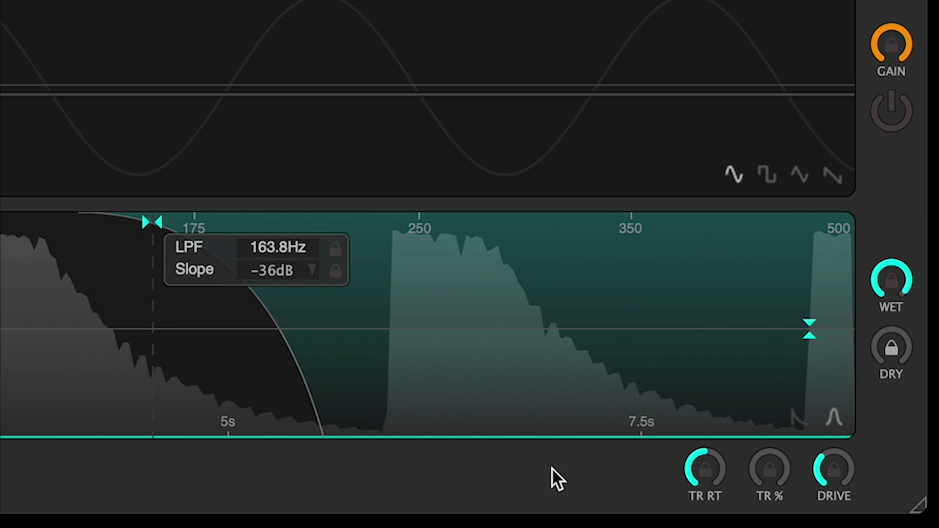
Sweep the output limiter down past about -16.7 dB, back up to 0 dB, and down again.
drag(795, 328, 793, 407)
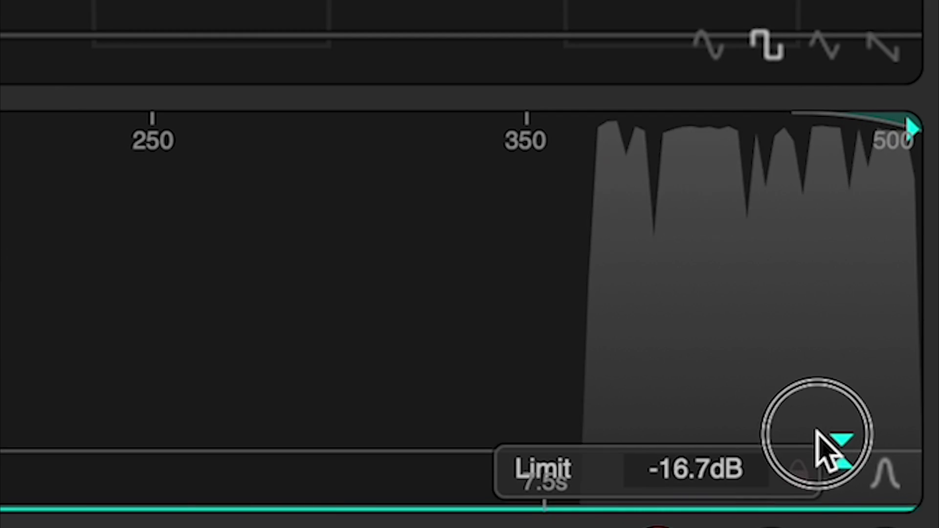
drag(811, 455, 791, 22)
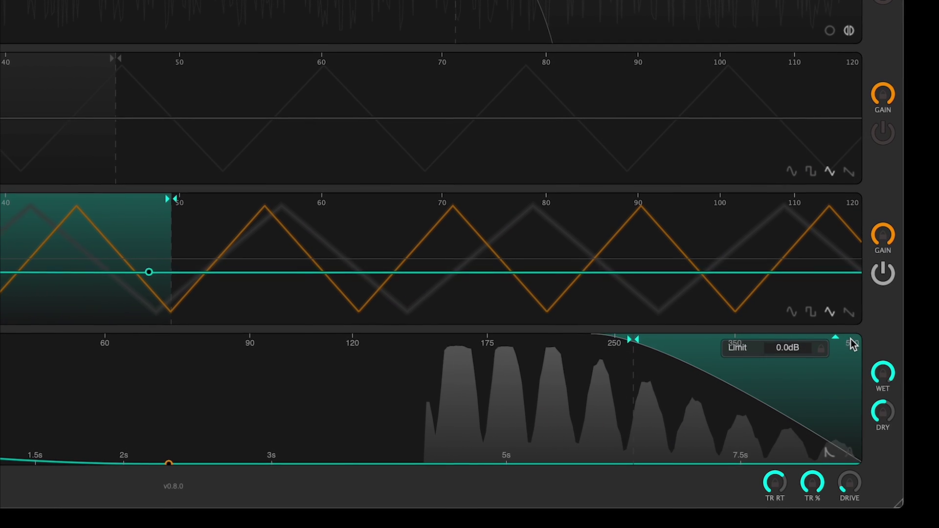
drag(837, 333, 835, 468)
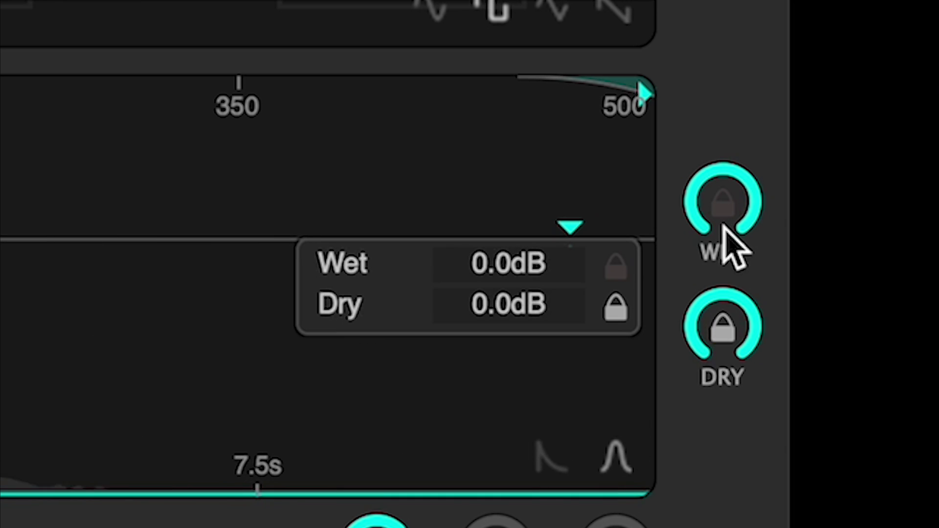
Lower the dry level through about -21.4 dB in the output mix.
drag(725, 499, 726, 527)
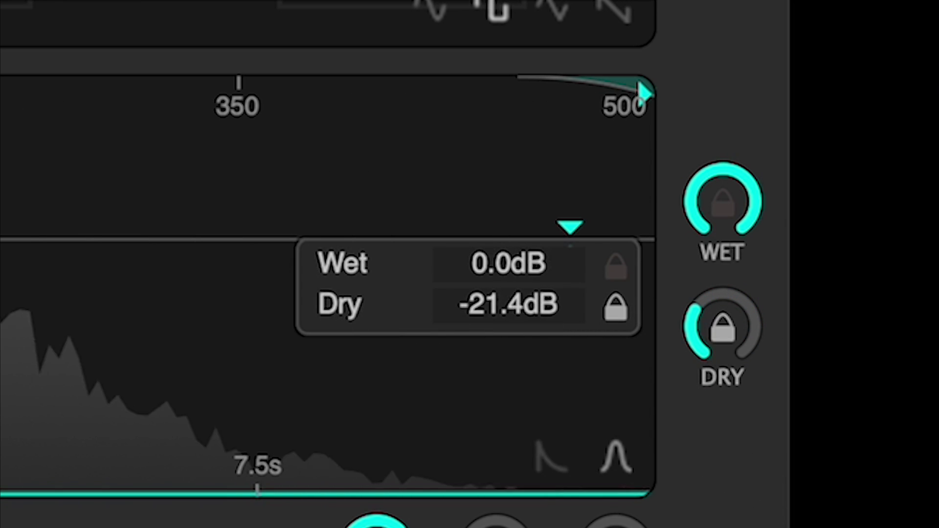
drag(521, 338, 513, 527)
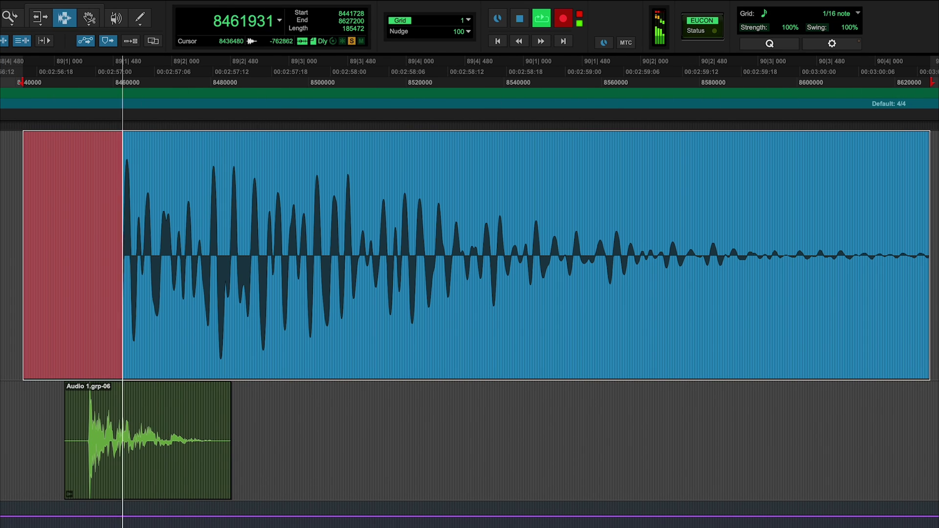
Finish recording the rec_92 clip, select its section from sample 8511488 to 8590208, and re-record that section.
key(space)
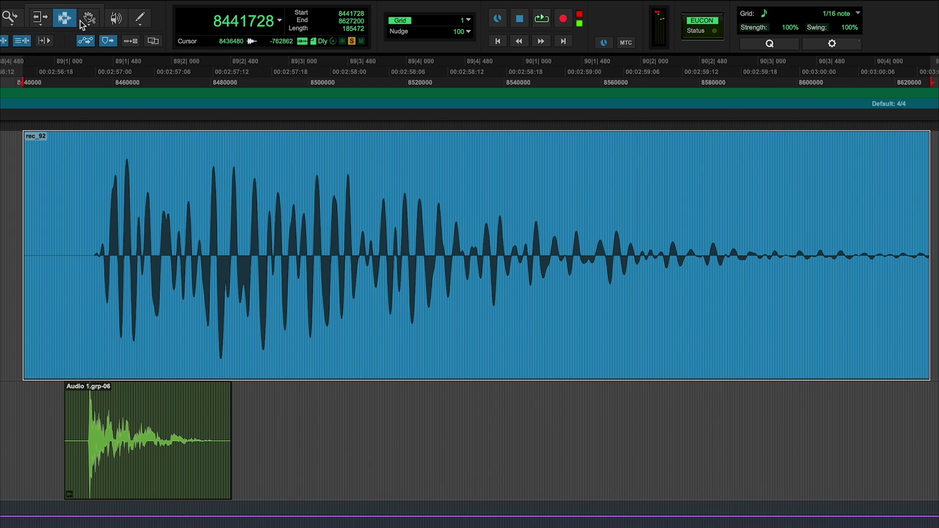
drag(363, 256, 749, 259)
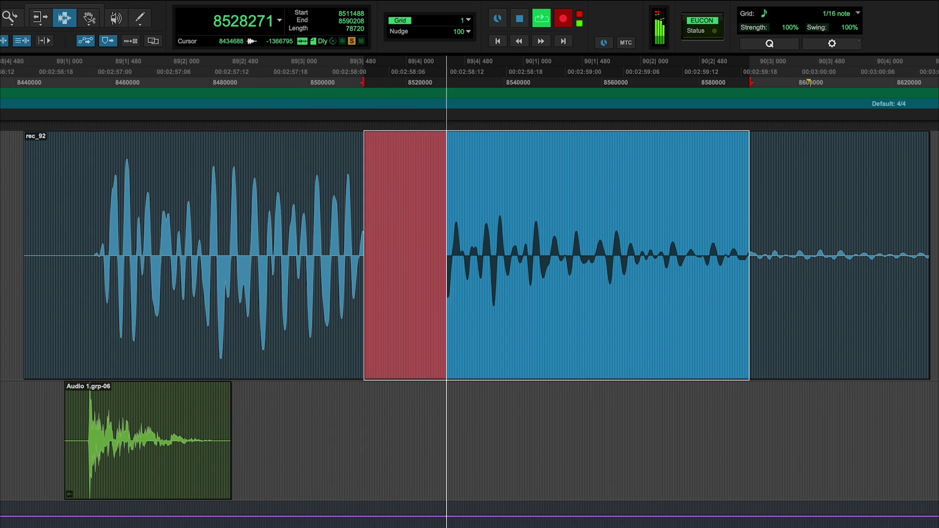
key(space)
Examine the waveform at sample level where the re-recorded section meets the original clip.
key(ctrl+bracketright)
key(ctrl+bracketright)
key(ctrl+bracketright)
key(ctrl+bracketright)
key(ctrl+bracketright)
key(ctrl+bracketright)
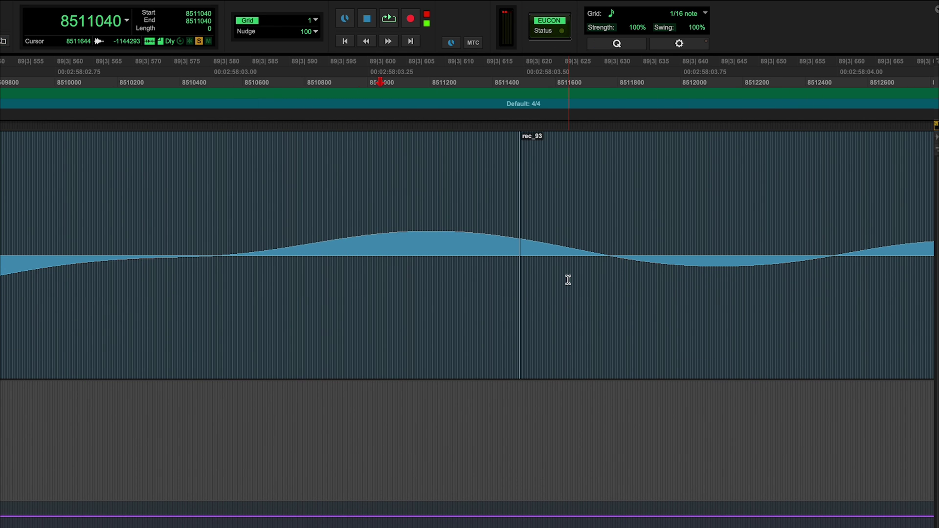
key(ctrl+bracketleft)
key(ctrl+bracketleft)
key(ctrl+bracketleft)
key(ctrl+bracketleft)
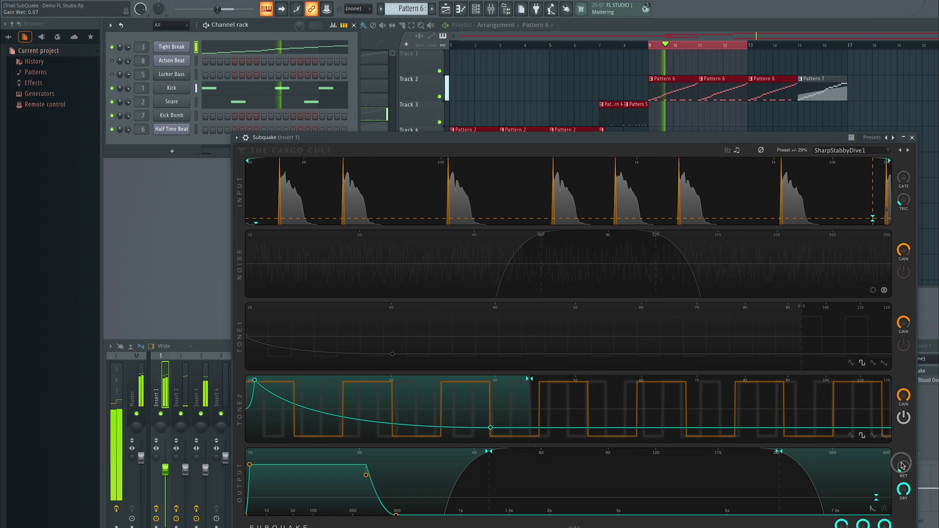
Sweep Subquake's wet level in FL Studio, and toggle the noise generator's power in the Pro Tools instance.
drag(899, 393, 896, 413)
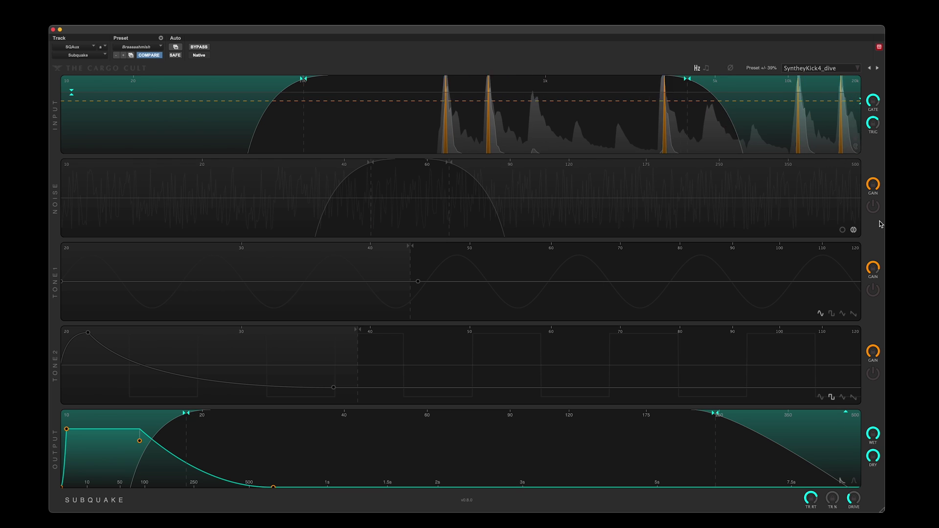
click(874, 208)
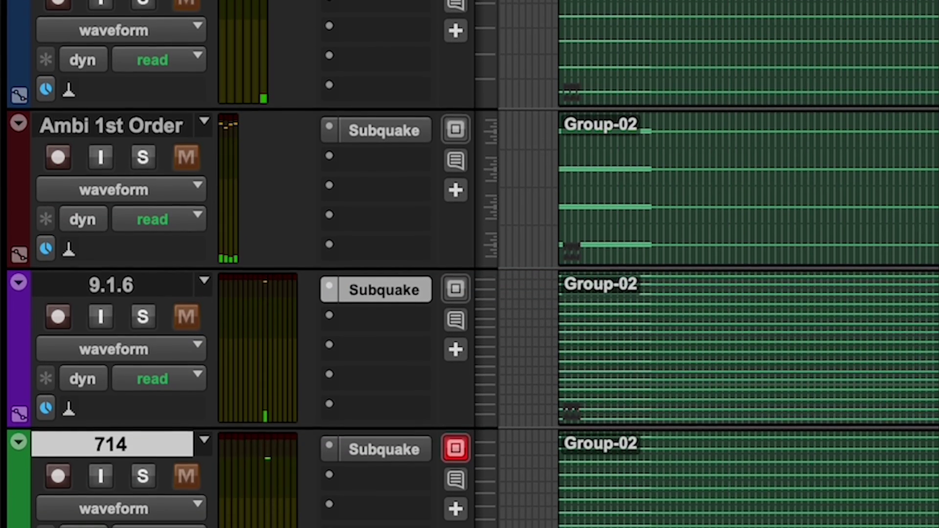
Insert The Cargo Cult's multichannel Subquake (7.1.4) plug-in in the first insert slot of the 714 track.
click(289, 33)
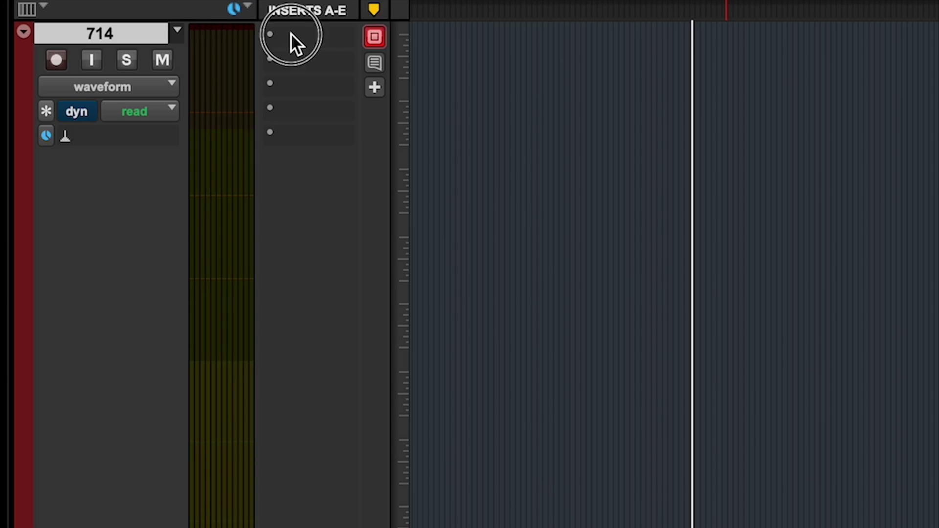
mouse_move(289, 32)
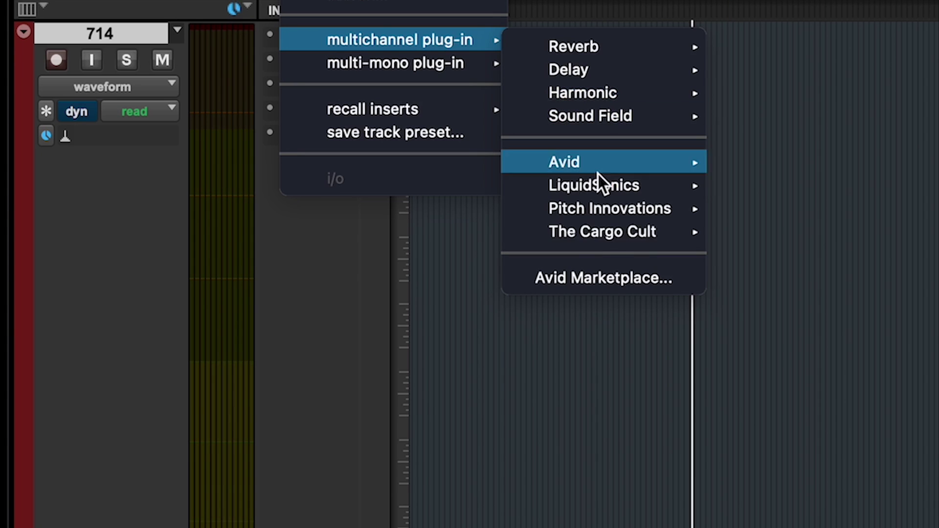
mouse_move(585, 233)
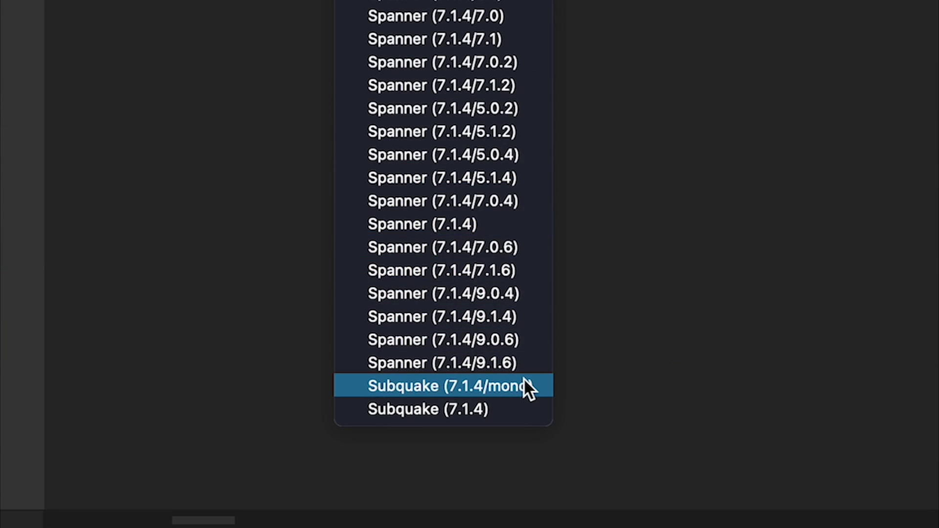
click(514, 410)
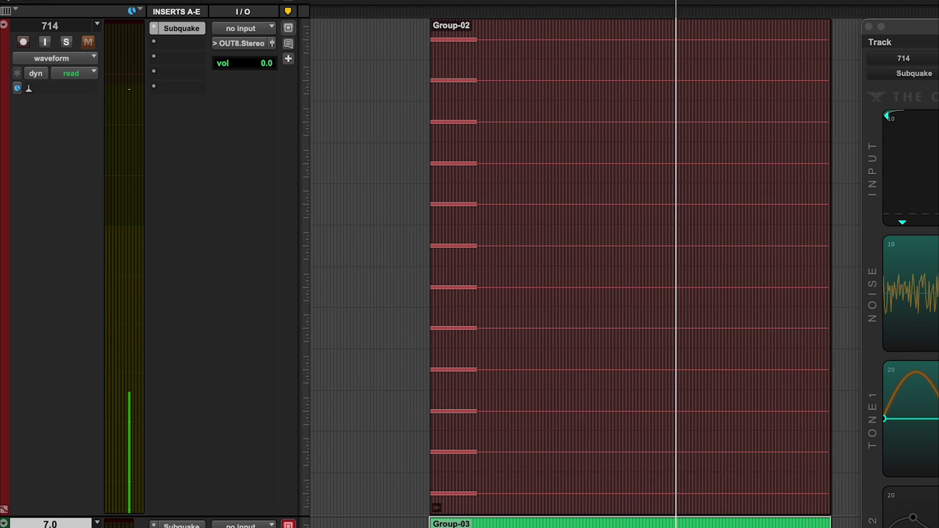